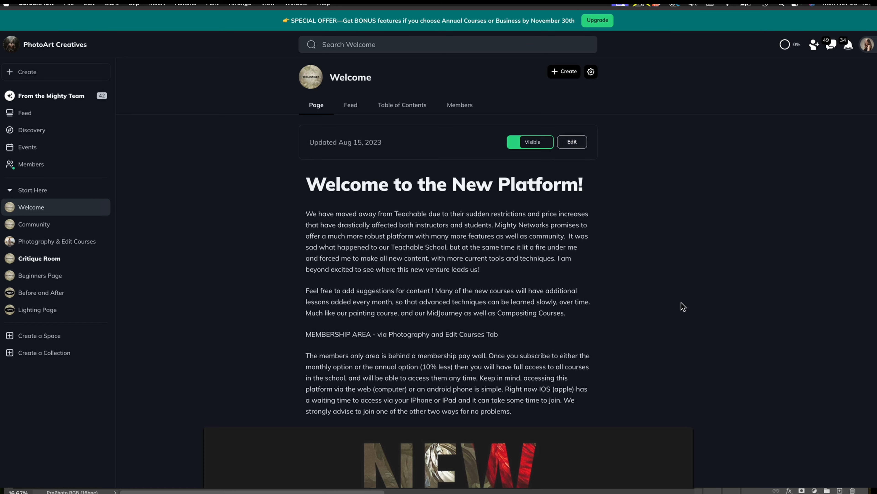
- Read the Welcome page, open Photography & Edit Courses, and browse its course list from Digital Art Course to Quick Tips
{"action": "scroll", "coordinate": [680, 304], "scroll_direction": "down", "scroll_amount": 8}
{"action": "scroll", "coordinate": [682, 305], "scroll_direction": "down", "scroll_amount": 2}
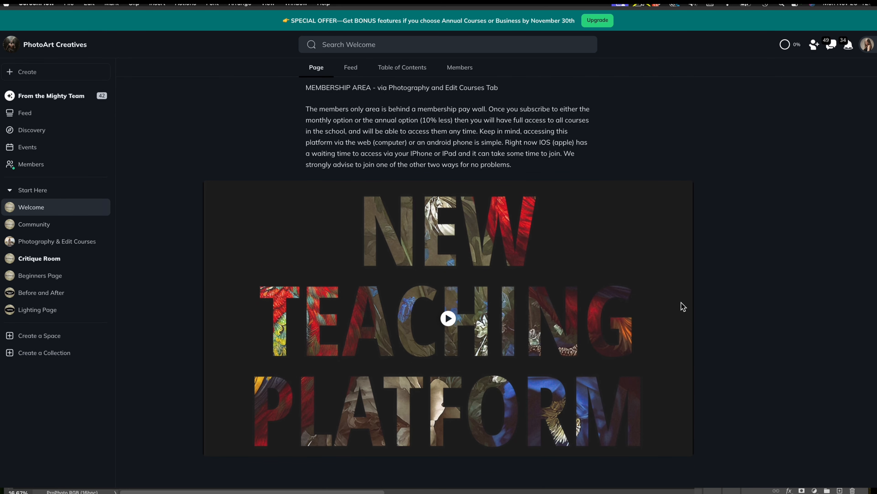
{"action": "left_click", "coordinate": [71, 245]}
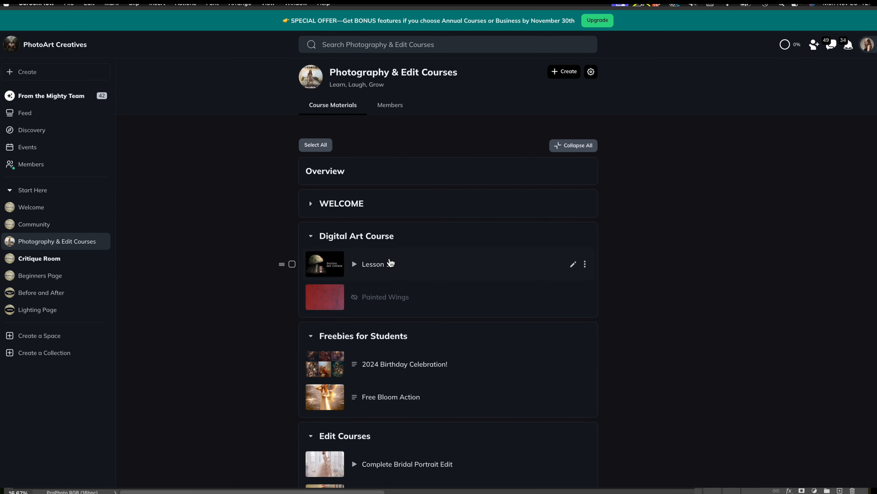
{"action": "scroll", "coordinate": [666, 195], "scroll_direction": "down", "scroll_amount": 1}
{"action": "scroll", "coordinate": [667, 195], "scroll_direction": "down", "scroll_amount": 10}
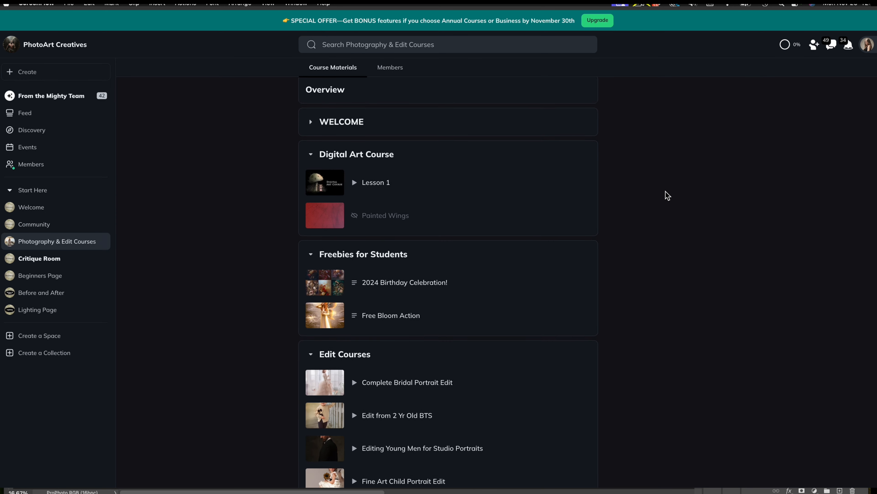
{"action": "scroll", "coordinate": [668, 196], "scroll_direction": "down", "scroll_amount": 15}
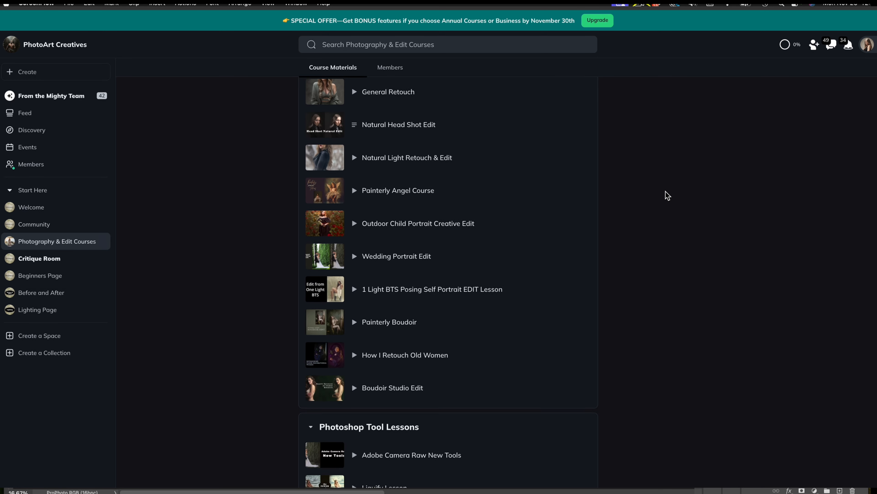
{"action": "scroll", "coordinate": [668, 196], "scroll_direction": "down", "scroll_amount": 15}
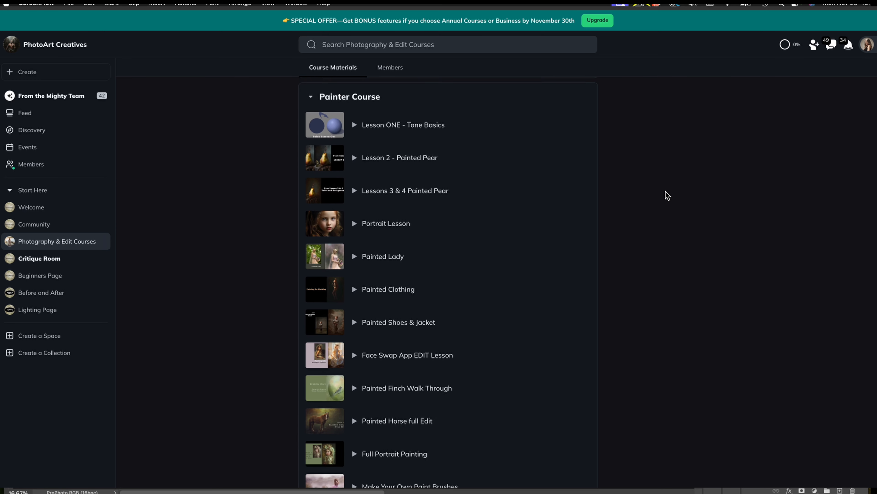
{"action": "scroll", "coordinate": [668, 196], "scroll_direction": "down", "scroll_amount": 15}
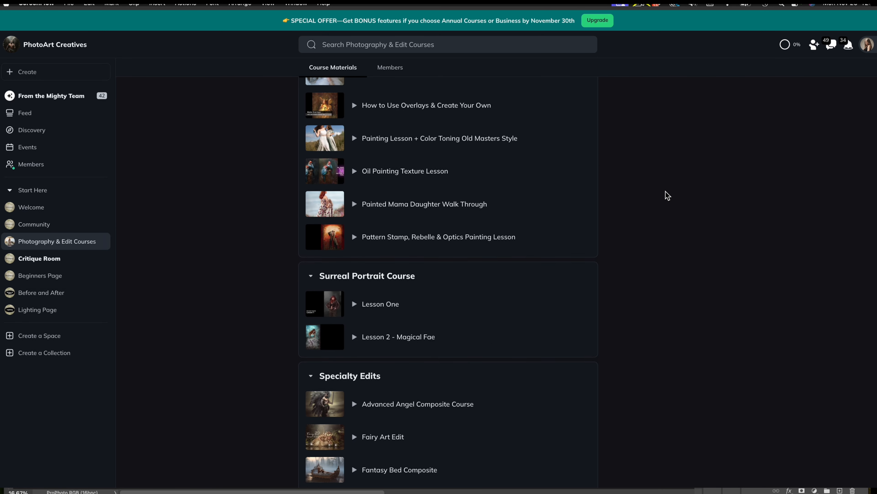
{"action": "scroll", "coordinate": [667, 196], "scroll_direction": "down", "scroll_amount": 15}
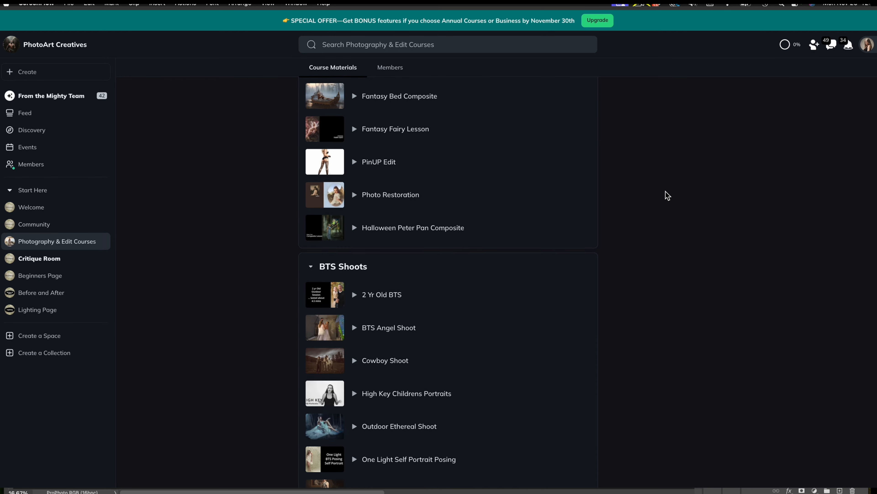
{"action": "scroll", "coordinate": [667, 195], "scroll_direction": "down", "scroll_amount": 15}
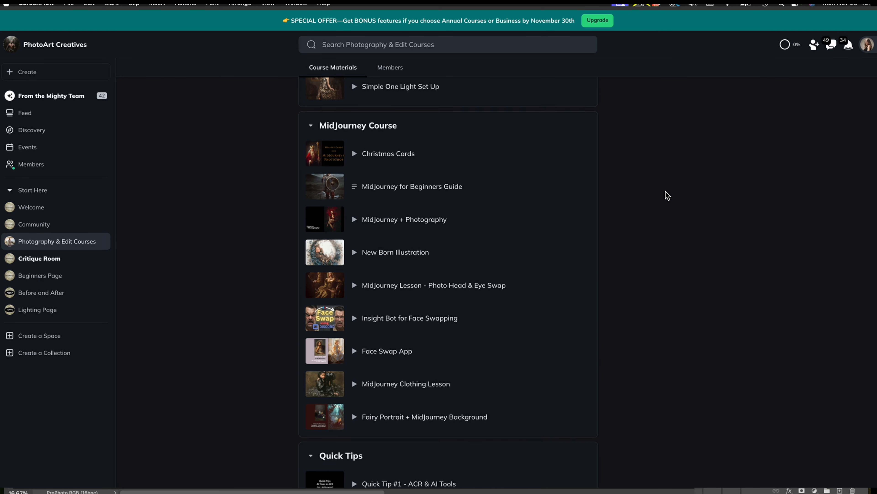
{"action": "scroll", "coordinate": [667, 196], "scroll_direction": "down", "scroll_amount": 8}
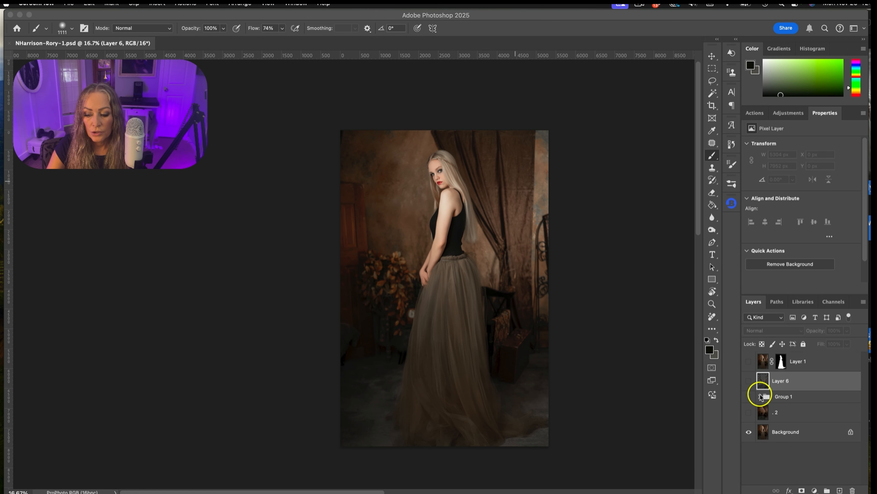
- Make the ". 2" backdrop layer visible above the Background
{"action": "left_click", "coordinate": [750, 408]}
{"action": "left_click", "coordinate": [750, 412]}
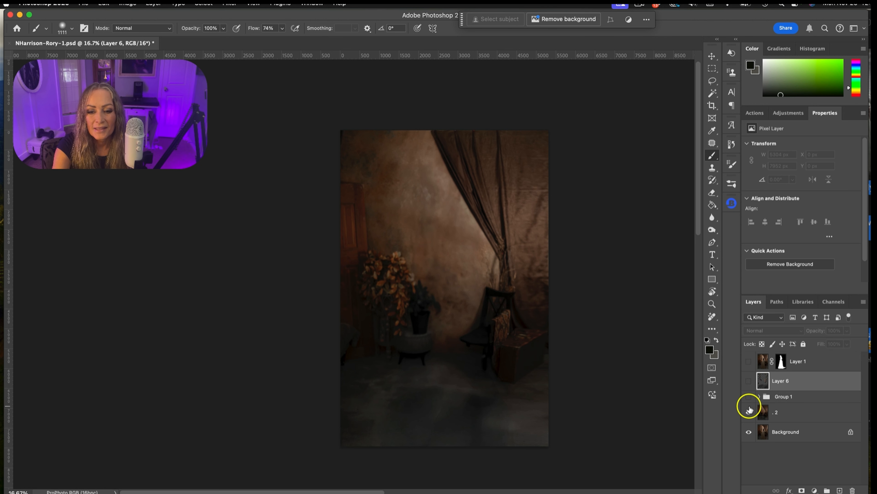
- Try a full-height rectangular marquee selection over the right-hand strip of the backdrop, and deselect it
{"action": "left_click", "coordinate": [712, 69]}
{"action": "left_click_drag", "start_coordinate": [496, 124], "coordinate": [591, 443]}
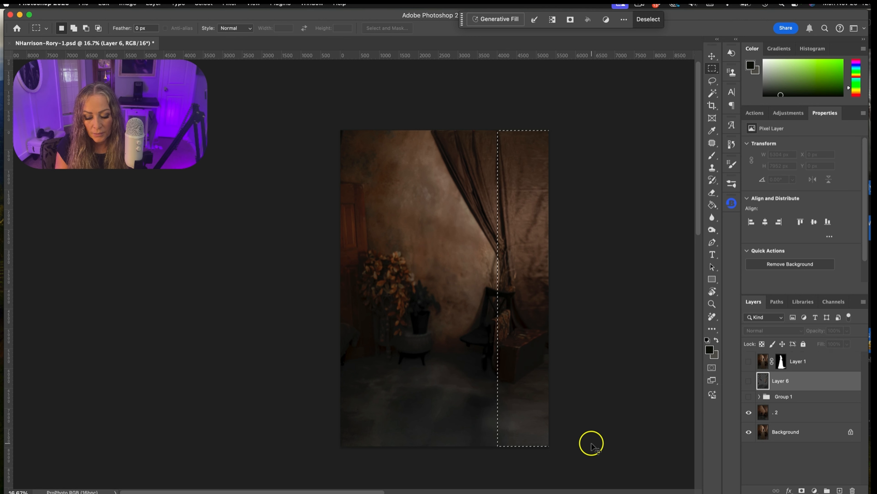
{"action": "left_click", "coordinate": [592, 444]}
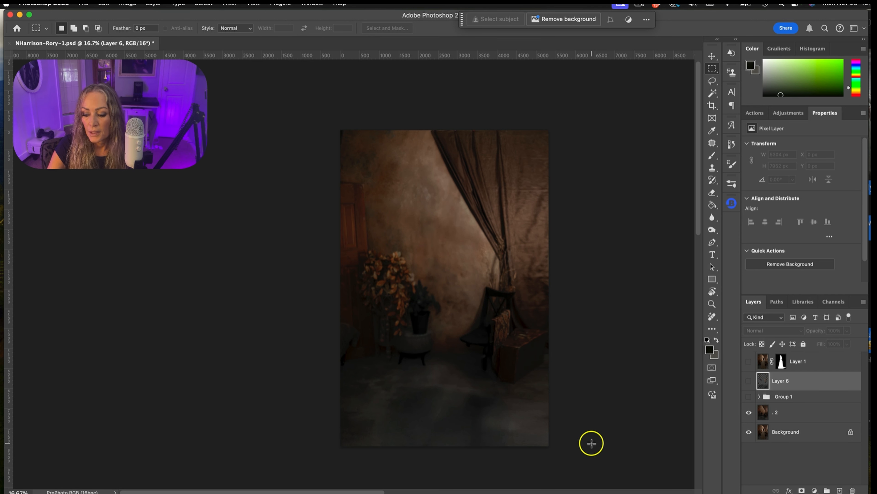
- Expand Group 1, try a lasso selection around the orange leaf bush on the left of the backdrop, and deselect it
{"action": "left_click", "coordinate": [758, 396]}
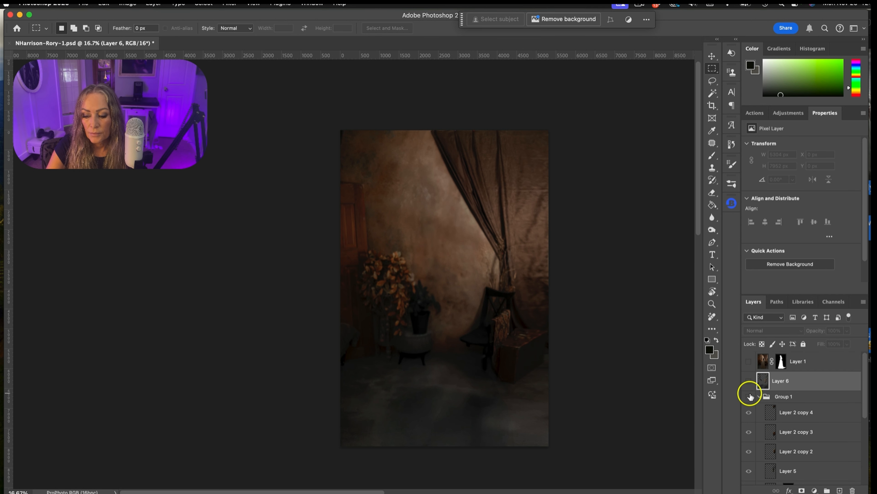
{"action": "left_click", "coordinate": [712, 80]}
{"action": "mouse_move", "coordinate": [408, 260]}
{"action": "left_mouse_down"}
{"action": "mouse_move", "coordinate": [376, 246]}
{"action": "mouse_move", "coordinate": [358, 258]}
{"action": "mouse_move", "coordinate": [382, 327]}
{"action": "mouse_move", "coordinate": [399, 335]}
{"action": "mouse_move", "coordinate": [409, 258]}
{"action": "left_mouse_up"}
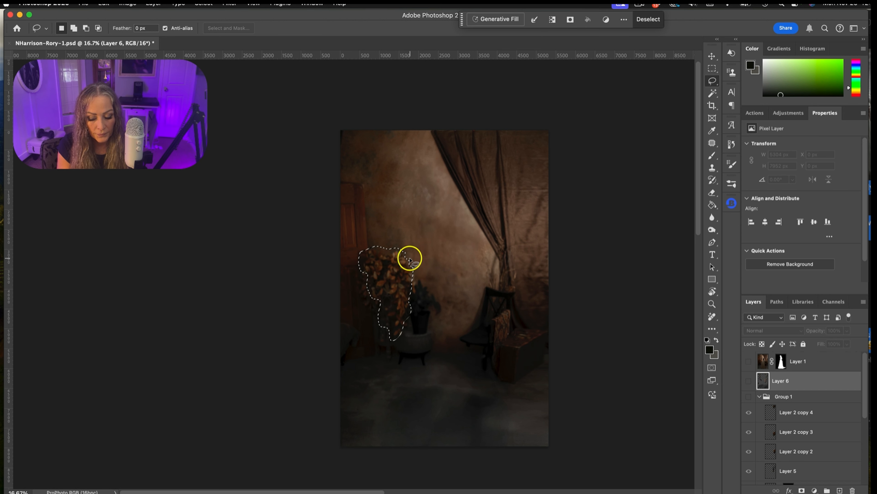
{"action": "key", "text": "super+d"}
- Make Group 1 and Layer 6 visible to add the extra foliage and darkened floor to the backdrop
{"action": "mouse_move", "coordinate": [865, 371]}
{"action": "left_mouse_down"}
{"action": "mouse_move", "coordinate": [865, 435]}
{"action": "mouse_move", "coordinate": [866, 354]}
{"action": "left_mouse_up"}
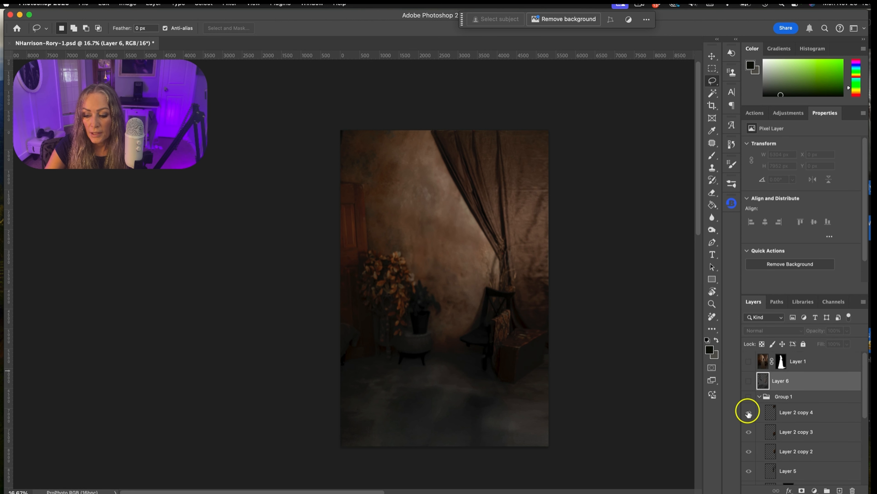
{"action": "left_click", "coordinate": [759, 389]}
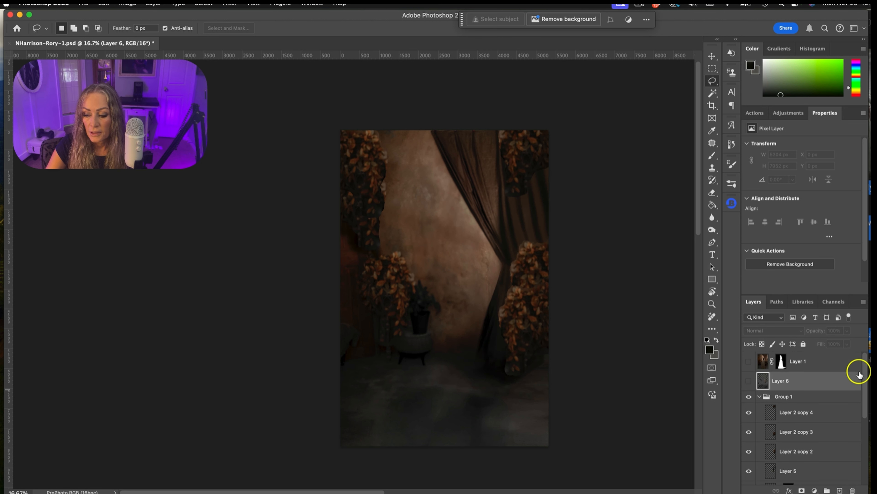
{"action": "left_click_drag", "start_coordinate": [864, 381], "coordinate": [864, 419]}
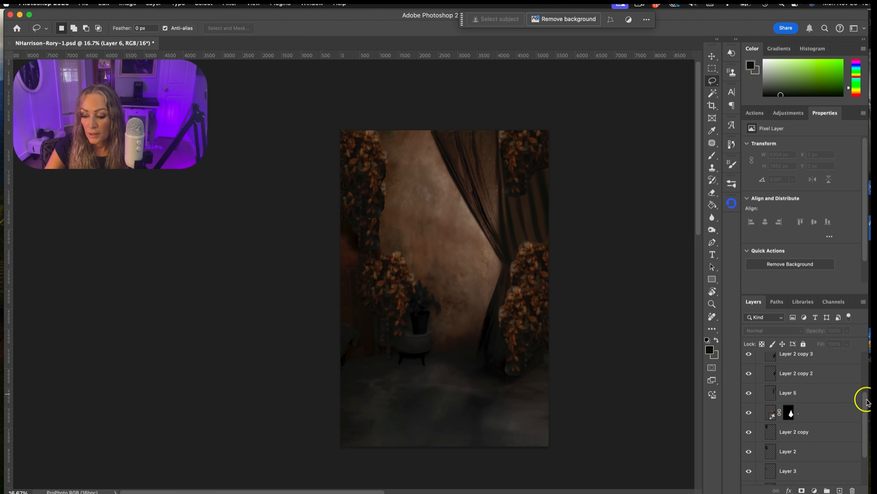
{"action": "scroll", "coordinate": [861, 394], "scroll_direction": "up", "scroll_amount": 1}
{"action": "scroll", "coordinate": [860, 373], "scroll_direction": "up", "scroll_amount": 3}
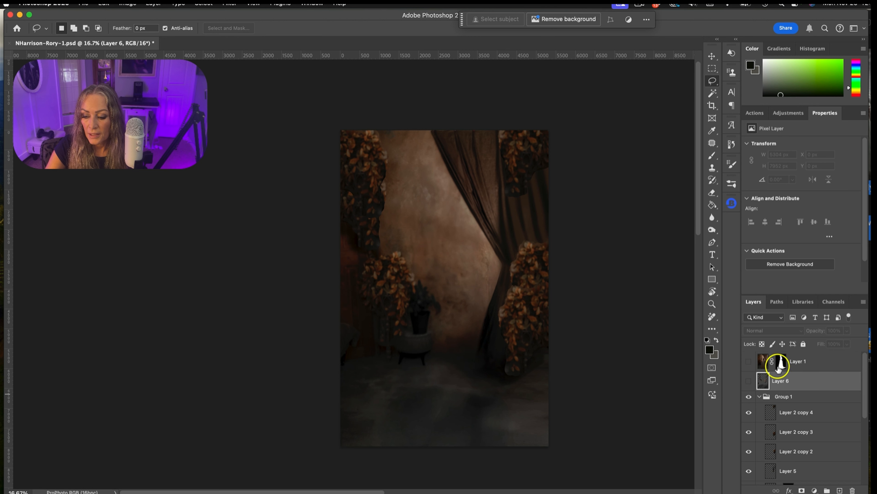
{"action": "left_click", "coordinate": [749, 380]}
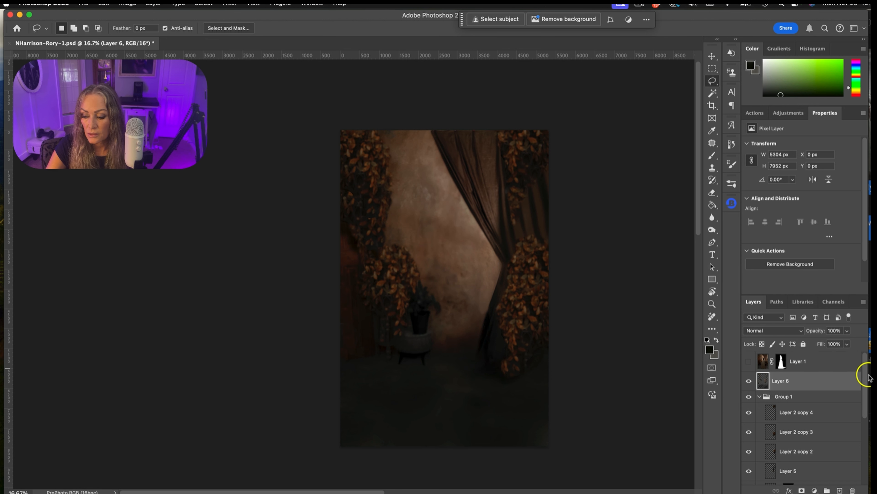
- Compare the backdrop with and without the masked curtain layer inside Group 1
{"action": "left_click_drag", "start_coordinate": [864, 381], "coordinate": [867, 408]}
{"action": "scroll", "coordinate": [866, 405], "scroll_direction": "down", "scroll_amount": 1}
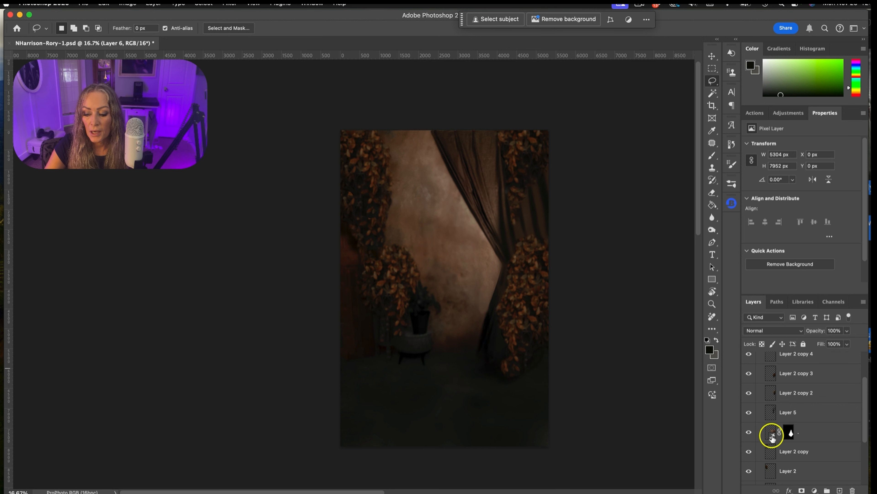
{"action": "left_click", "coordinate": [749, 432]}
{"action": "left_click", "coordinate": [749, 432]}
{"action": "left_click", "coordinate": [749, 431]}
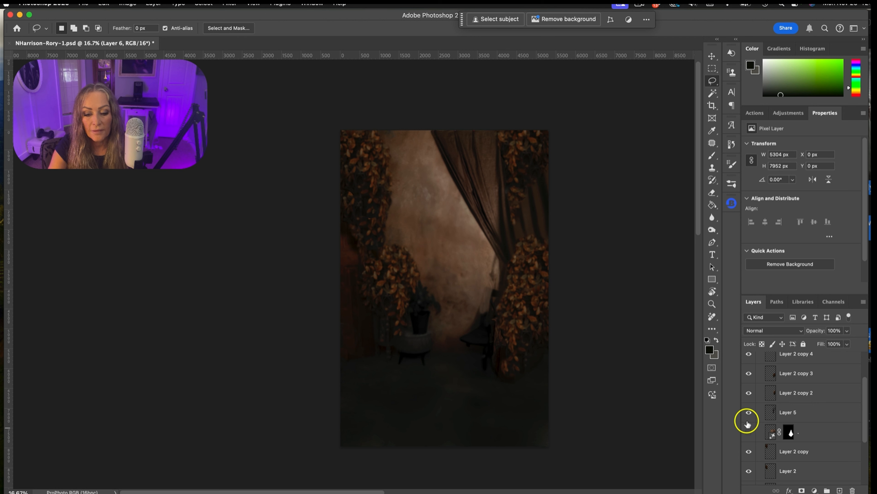
{"action": "left_click", "coordinate": [752, 430]}
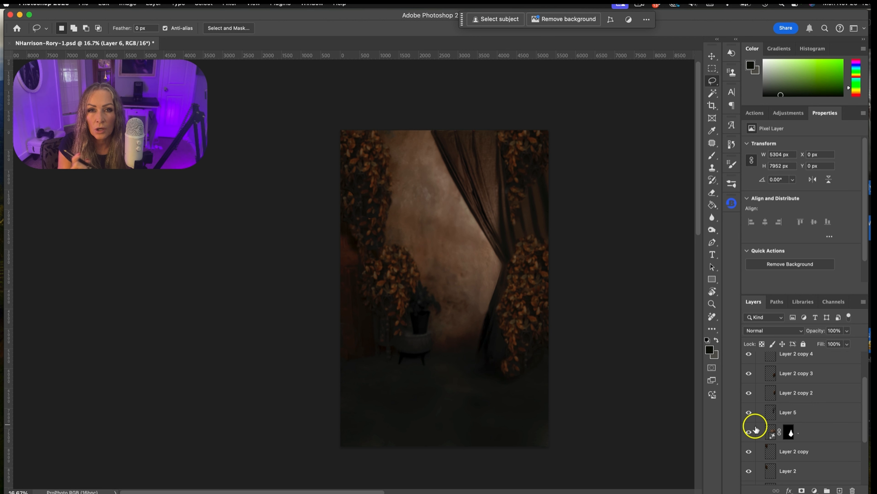
- Collapse Group 1 and preview the backdrop with the masked subject on Layer 1, leaving Layer 1 hidden
{"action": "left_click_drag", "start_coordinate": [864, 388], "coordinate": [864, 356]}
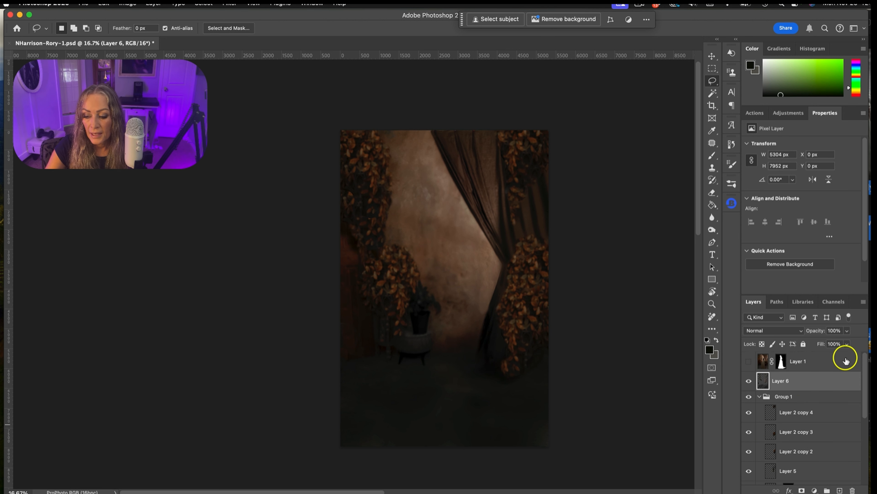
{"action": "left_click", "coordinate": [759, 396]}
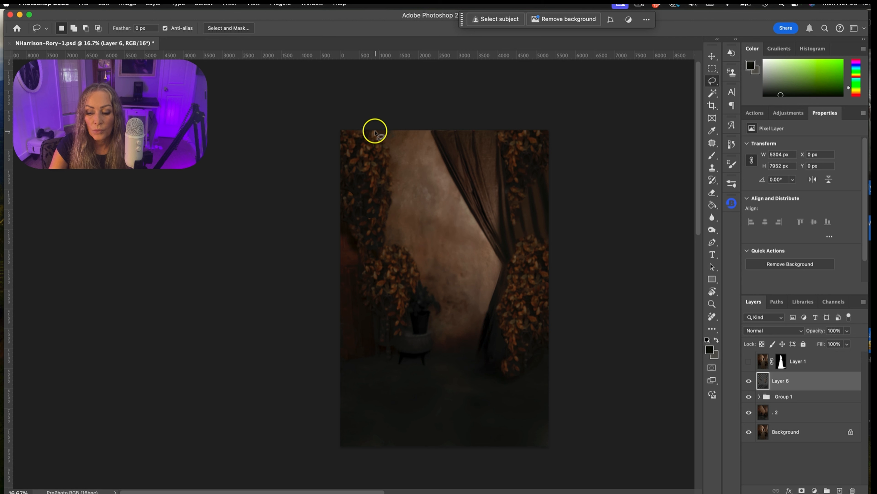
{"action": "left_click", "coordinate": [748, 361]}
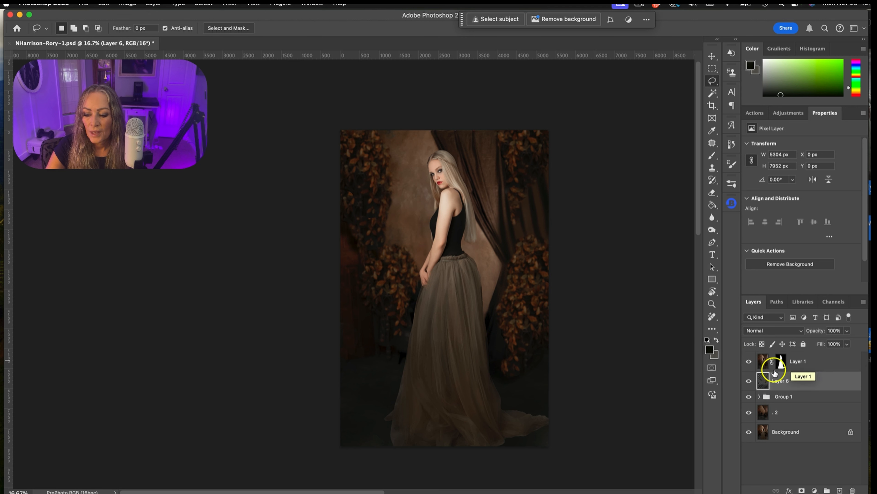
{"action": "left_click", "coordinate": [749, 361]}
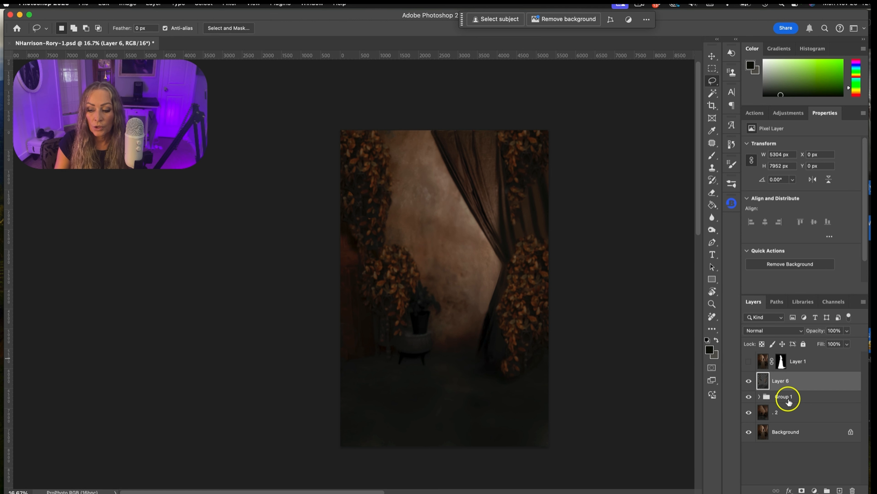
- Merge Layer 6, Group 1 and the ". 2" layer into a single backdrop layer
{"action": "left_click", "coordinate": [796, 403], "text": "shift"}
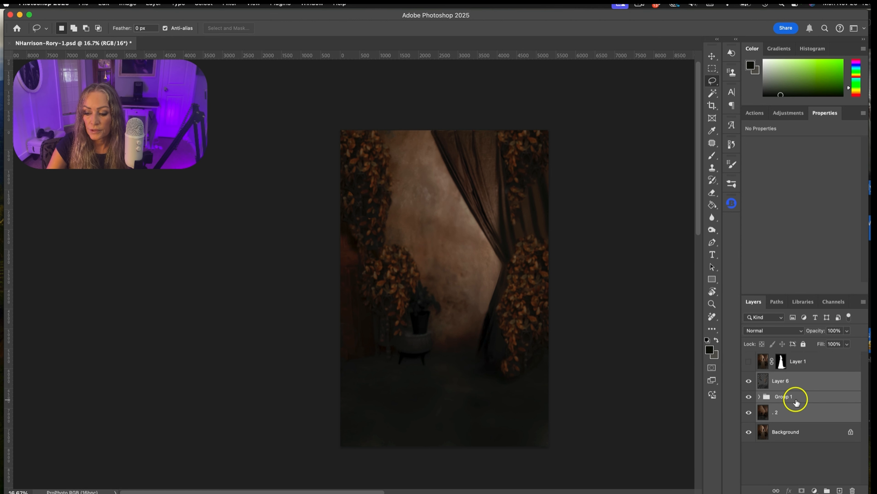
{"action": "right_click", "coordinate": [804, 380]}
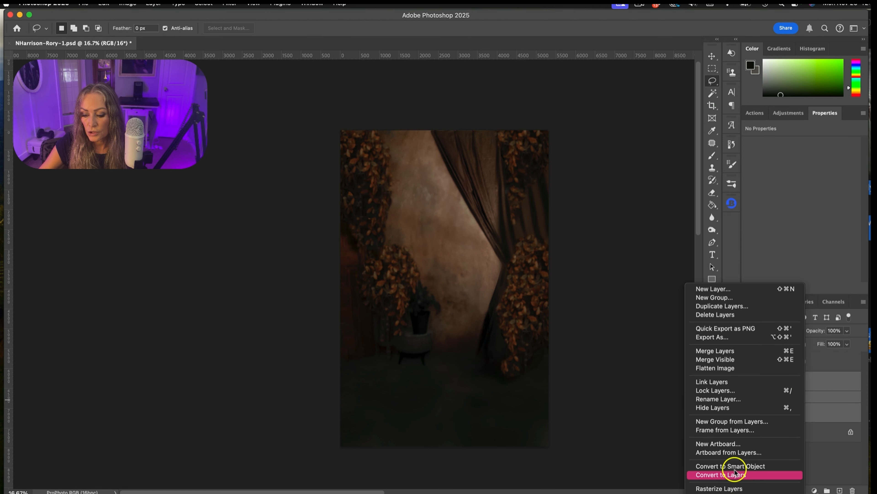
{"action": "left_click", "coordinate": [725, 350]}
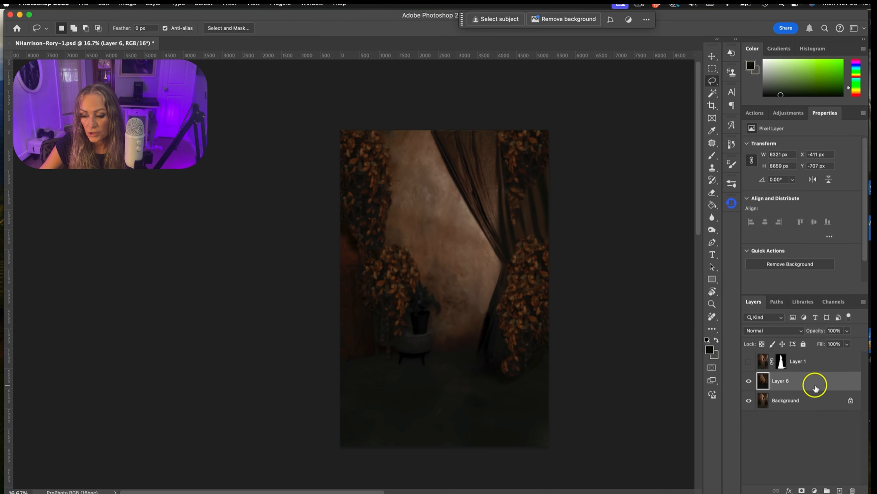
- Compare the merged Layer 6 backdrop with the original Background photo, leaving Layer 6 visible
{"action": "left_click", "coordinate": [749, 381]}
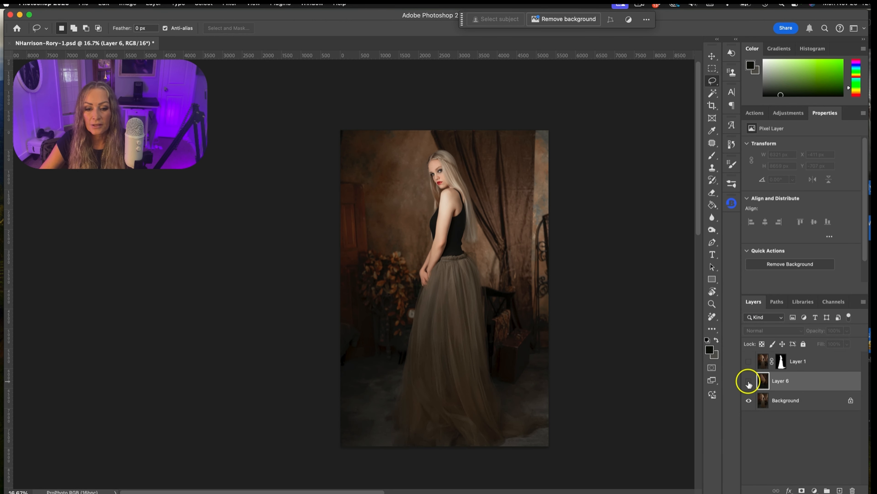
{"action": "left_click", "coordinate": [749, 381]}
{"action": "left_click", "coordinate": [749, 381]}
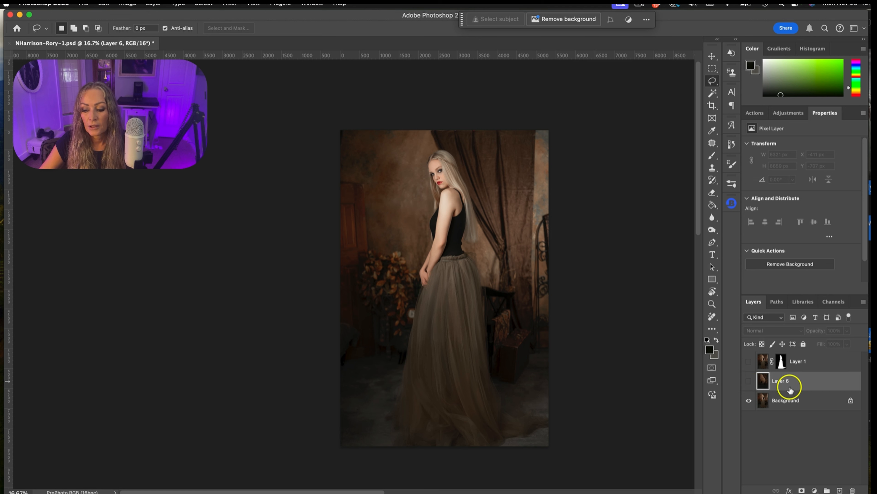
{"action": "left_click", "coordinate": [749, 381]}
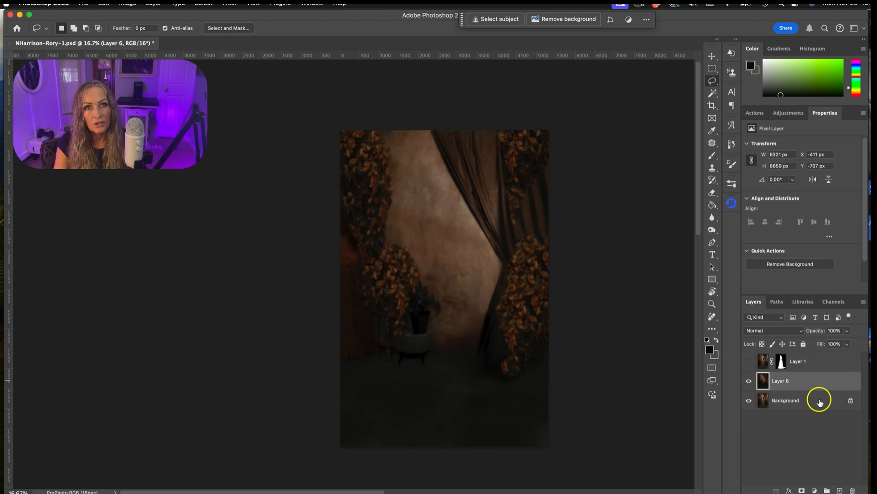
- Define a pattern named 1 from the merged backdrop image
{"action": "left_click", "coordinate": [104, 4]}
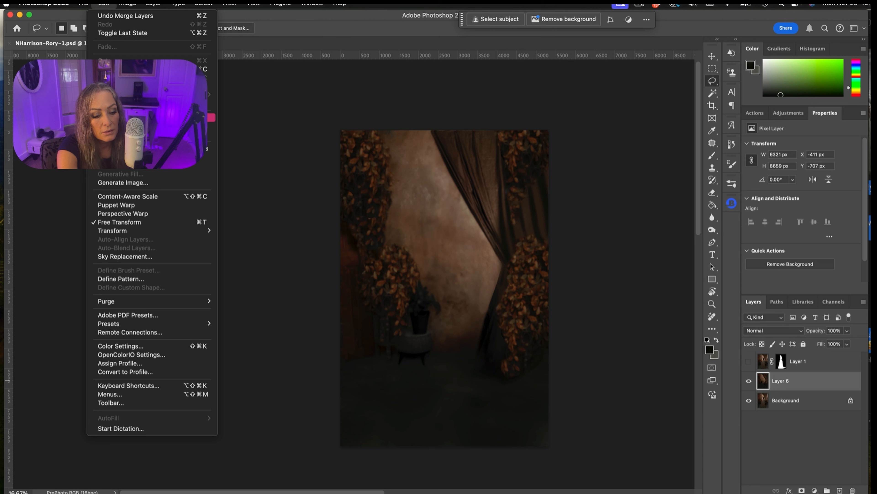
{"action": "left_click", "coordinate": [138, 279]}
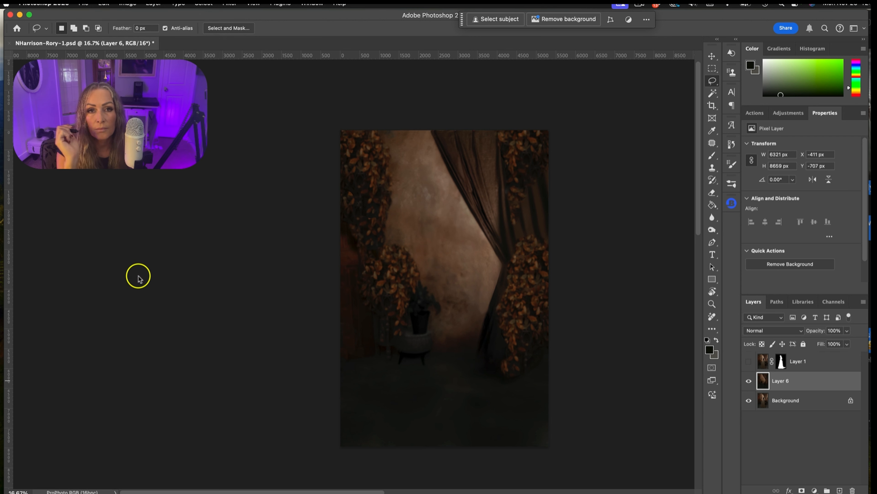
{"action": "type", "text": "1"}
{"action": "left_click", "coordinate": [693, 326]}
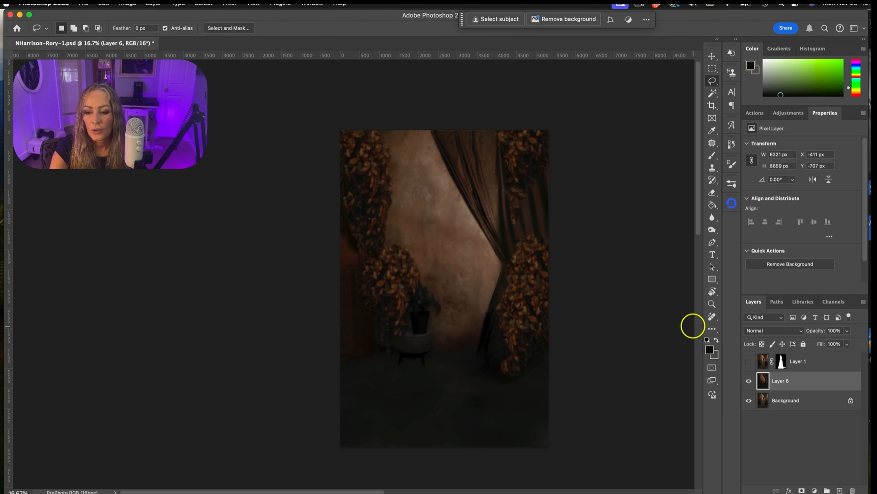
- Activate the Pattern Stamp tool and load the newly saved backdrop pattern, the last one in the pattern list
{"action": "left_click", "coordinate": [712, 168]}
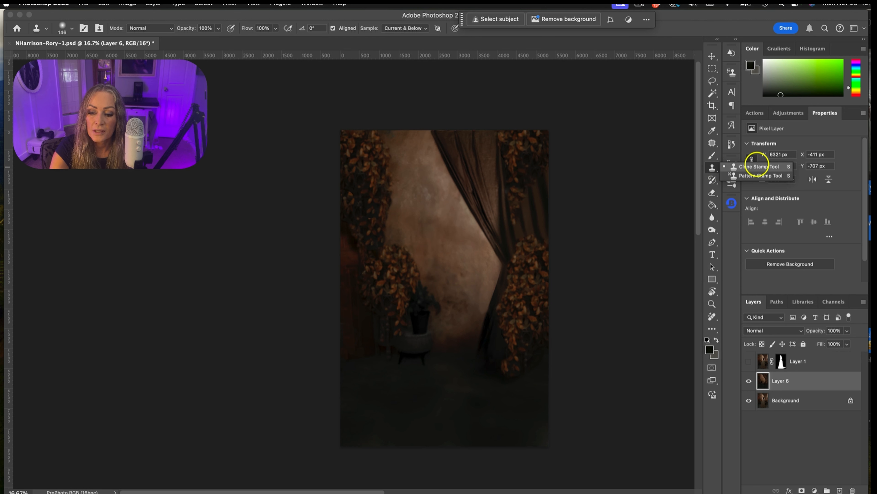
{"action": "left_click", "coordinate": [755, 175]}
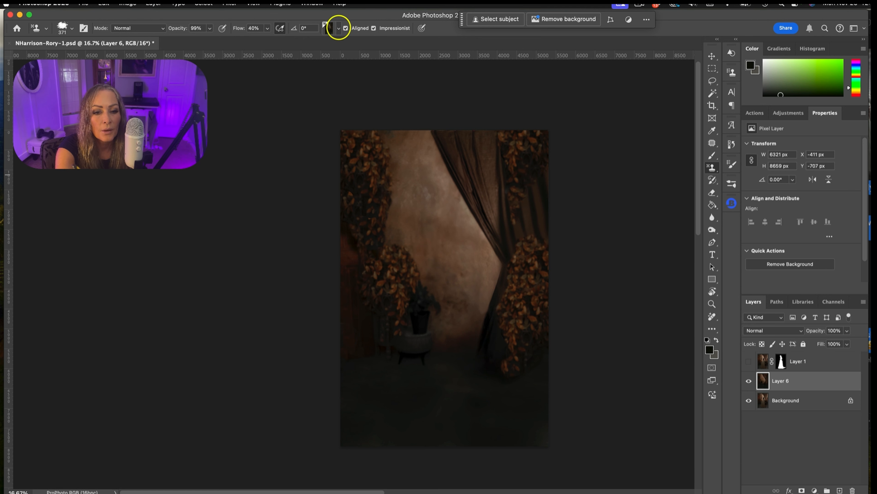
{"action": "left_click", "coordinate": [339, 28]}
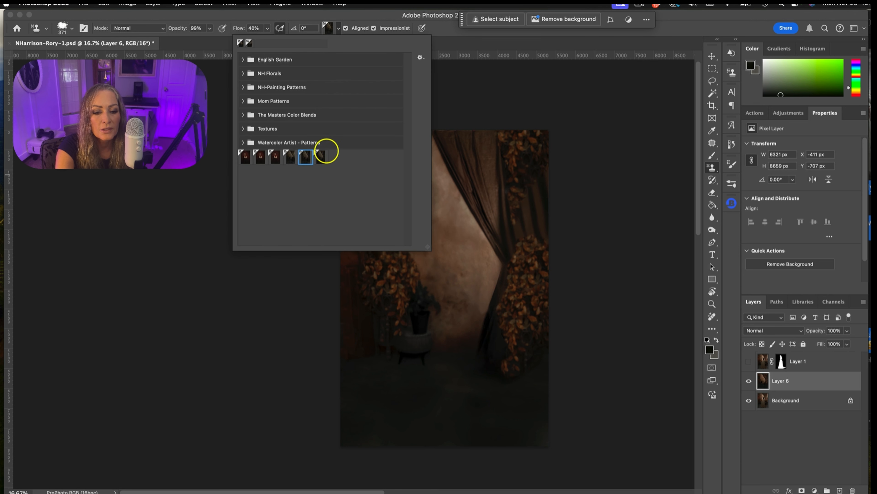
{"action": "left_click", "coordinate": [321, 156]}
{"action": "left_click", "coordinate": [614, 76]}
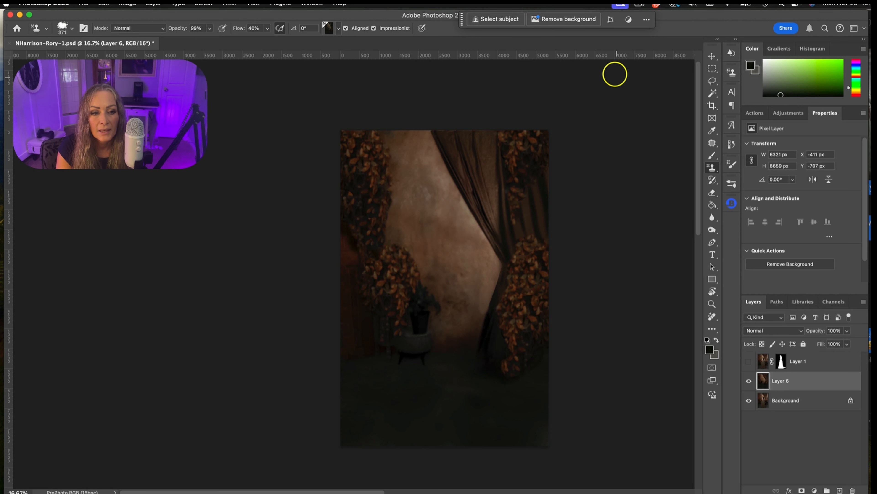
- Set the Pattern Stamp to 100% opacity and 25% flow, using the 371 px PAT-NH-5 brush
{"action": "left_click_drag", "start_coordinate": [210, 28], "coordinate": [218, 37]}
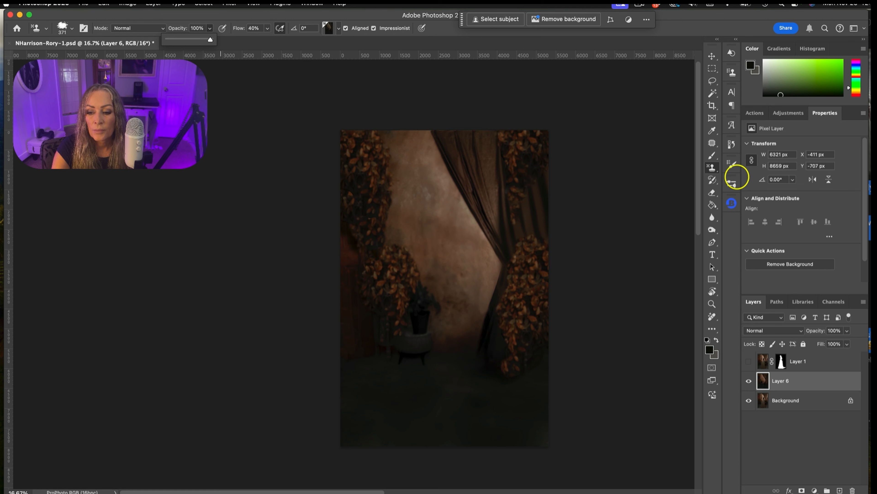
{"action": "left_click", "coordinate": [733, 183]}
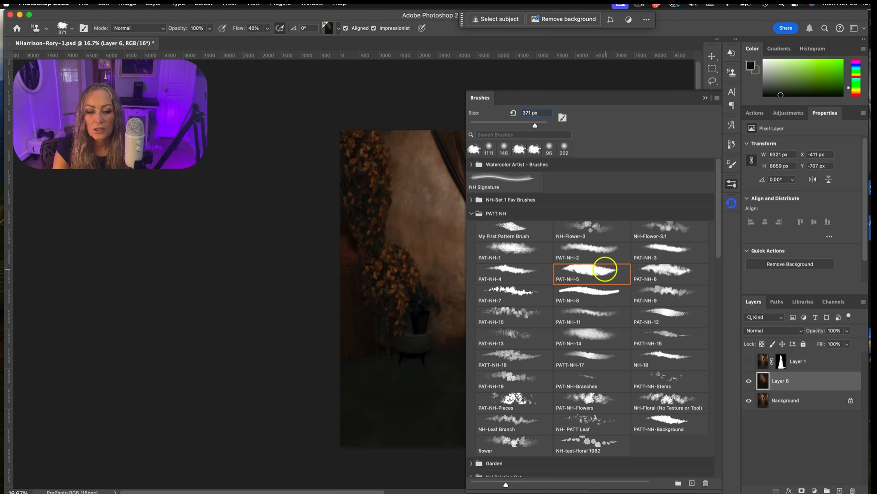
{"action": "left_click", "coordinate": [706, 97]}
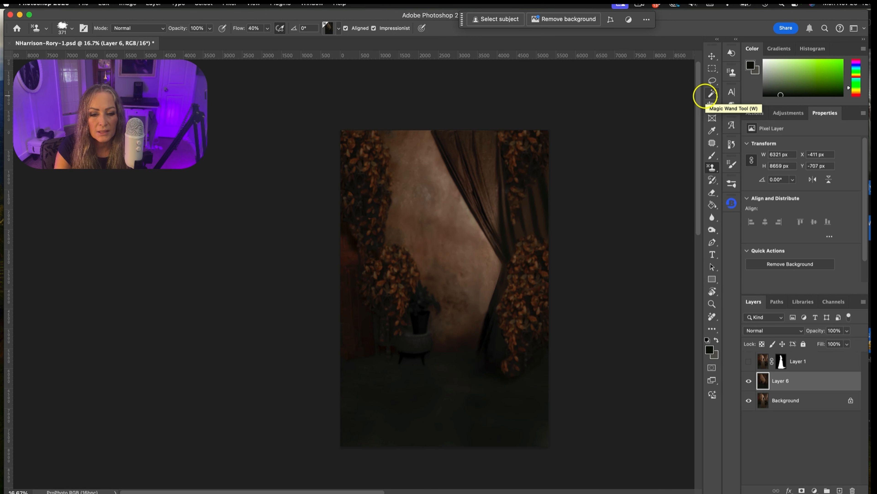
{"action": "left_click", "coordinate": [267, 28]}
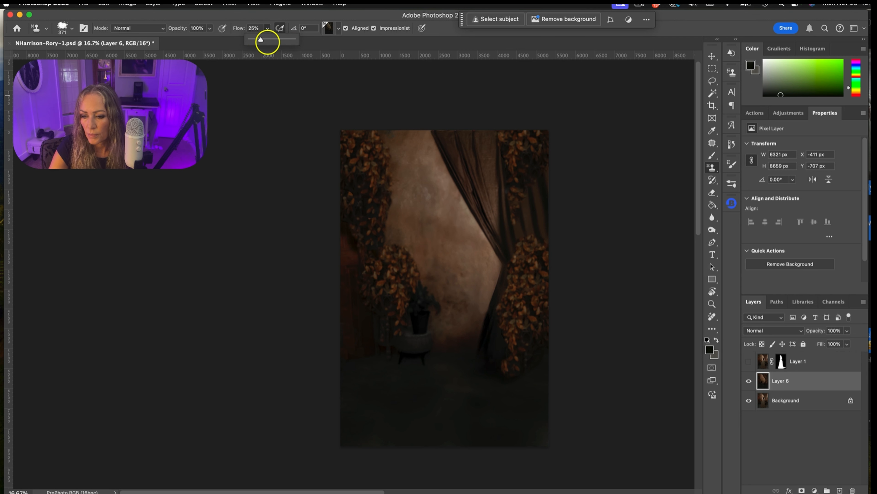
{"action": "left_click", "coordinate": [405, 149]}
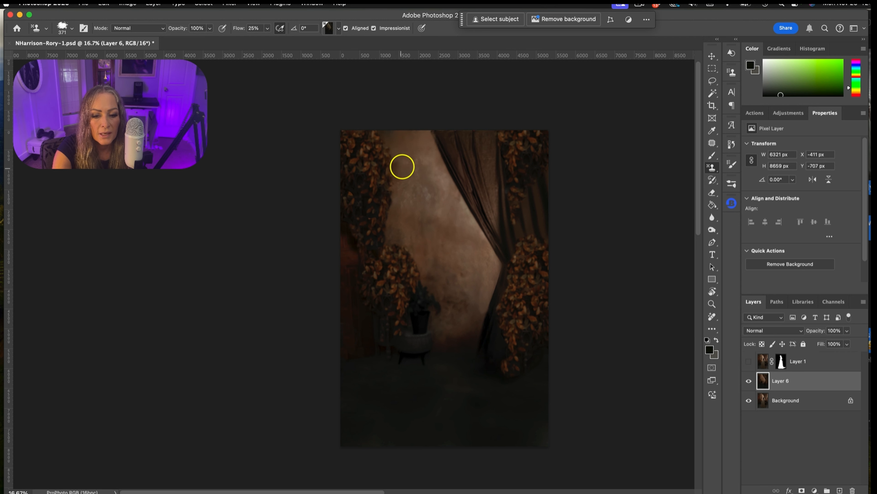
- Paint the pattern over the wall on Layer 6, softening its edges against the foliage, planter and curtain
{"action": "mouse_move", "coordinate": [383, 153]}
{"action": "left_mouse_down"}
{"action": "mouse_move", "coordinate": [377, 131]}
{"action": "mouse_move", "coordinate": [398, 144]}
{"action": "mouse_move", "coordinate": [398, 156]}
{"action": "mouse_move", "coordinate": [379, 147]}
{"action": "mouse_move", "coordinate": [395, 179]}
{"action": "mouse_move", "coordinate": [402, 161]}
{"action": "left_mouse_up"}
{"action": "mouse_move", "coordinate": [367, 50]}
{"action": "left_mouse_down"}
{"action": "mouse_move", "coordinate": [377, 77]}
{"action": "mouse_move", "coordinate": [344, 119]}
{"action": "mouse_move", "coordinate": [349, 139]}
{"action": "mouse_move", "coordinate": [329, 110]}
{"action": "mouse_move", "coordinate": [323, 47]}
{"action": "mouse_move", "coordinate": [352, 102]}
{"action": "mouse_move", "coordinate": [328, 216]}
{"action": "mouse_move", "coordinate": [349, 226]}
{"action": "mouse_move", "coordinate": [363, 215]}
{"action": "mouse_move", "coordinate": [387, 251]}
{"action": "mouse_move", "coordinate": [399, 244]}
{"action": "mouse_move", "coordinate": [381, 185]}
{"action": "mouse_move", "coordinate": [377, 196]}
{"action": "mouse_move", "coordinate": [375, 59]}
{"action": "mouse_move", "coordinate": [421, 42]}
{"action": "mouse_move", "coordinate": [410, 3]}
{"action": "mouse_move", "coordinate": [475, 14]}
{"action": "mouse_move", "coordinate": [460, 45]}
{"action": "mouse_move", "coordinate": [458, 76]}
{"action": "mouse_move", "coordinate": [450, 61]}
{"action": "mouse_move", "coordinate": [460, 79]}
{"action": "mouse_move", "coordinate": [415, 104]}
{"action": "mouse_move", "coordinate": [394, 95]}
{"action": "mouse_move", "coordinate": [403, 73]}
{"action": "mouse_move", "coordinate": [399, 132]}
{"action": "mouse_move", "coordinate": [419, 168]}
{"action": "mouse_move", "coordinate": [405, 195]}
{"action": "mouse_move", "coordinate": [421, 231]}
{"action": "mouse_move", "coordinate": [394, 212]}
{"action": "mouse_move", "coordinate": [375, 224]}
{"action": "mouse_move", "coordinate": [421, 273]}
{"action": "mouse_move", "coordinate": [424, 301]}
{"action": "mouse_move", "coordinate": [405, 283]}
{"action": "mouse_move", "coordinate": [427, 331]}
{"action": "mouse_move", "coordinate": [452, 352]}
{"action": "mouse_move", "coordinate": [439, 363]}
{"action": "mouse_move", "coordinate": [445, 369]}
{"action": "mouse_move", "coordinate": [456, 363]}
{"action": "mouse_move", "coordinate": [462, 337]}
{"action": "mouse_move", "coordinate": [452, 196]}
{"action": "mouse_move", "coordinate": [402, 182]}
{"action": "mouse_move", "coordinate": [389, 216]}
{"action": "mouse_move", "coordinate": [386, 106]}
{"action": "mouse_move", "coordinate": [464, 125]}
{"action": "mouse_move", "coordinate": [449, 82]}
{"action": "mouse_move", "coordinate": [466, 80]}
{"action": "mouse_move", "coordinate": [505, 167]}
{"action": "mouse_move", "coordinate": [459, 164]}
{"action": "mouse_move", "coordinate": [489, 206]}
{"action": "mouse_move", "coordinate": [456, 190]}
{"action": "mouse_move", "coordinate": [521, 237]}
{"action": "mouse_move", "coordinate": [529, 207]}
{"action": "mouse_move", "coordinate": [496, 157]}
{"action": "mouse_move", "coordinate": [491, 253]}
{"action": "mouse_move", "coordinate": [476, 246]}
{"action": "mouse_move", "coordinate": [458, 283]}
{"action": "mouse_move", "coordinate": [429, 293]}
{"action": "mouse_move", "coordinate": [407, 278]}
{"action": "mouse_move", "coordinate": [418, 276]}
{"action": "mouse_move", "coordinate": [417, 332]}
{"action": "left_mouse_up"}
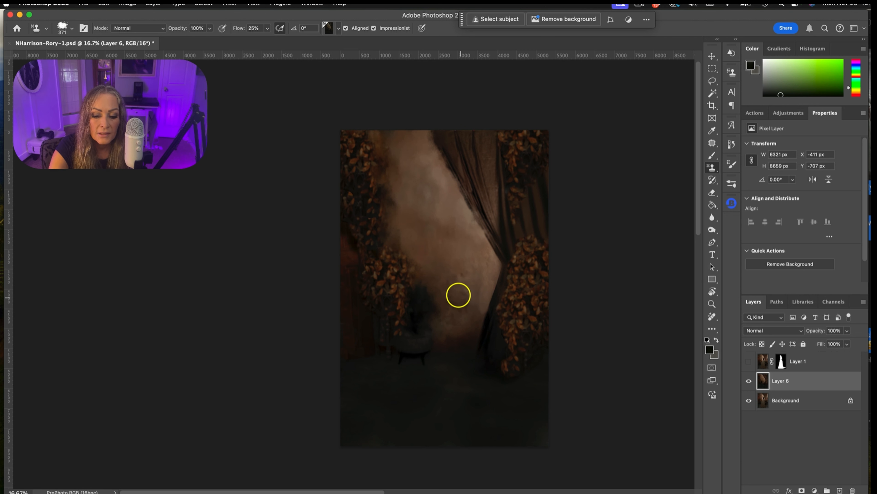
{"action": "mouse_move", "coordinate": [446, 288]}
{"action": "left_mouse_down"}
{"action": "mouse_move", "coordinate": [463, 273]}
{"action": "mouse_move", "coordinate": [456, 313]}
{"action": "left_mouse_up"}
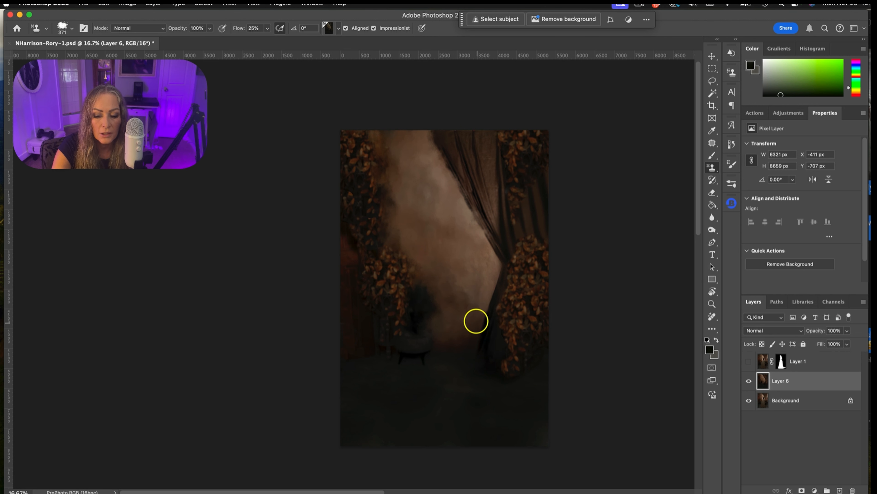
{"action": "mouse_move", "coordinate": [490, 298]}
{"action": "left_mouse_down"}
{"action": "mouse_move", "coordinate": [497, 263]}
{"action": "mouse_move", "coordinate": [488, 244]}
{"action": "mouse_move", "coordinate": [487, 298]}
{"action": "mouse_move", "coordinate": [451, 285]}
{"action": "mouse_move", "coordinate": [469, 297]}
{"action": "left_mouse_up"}
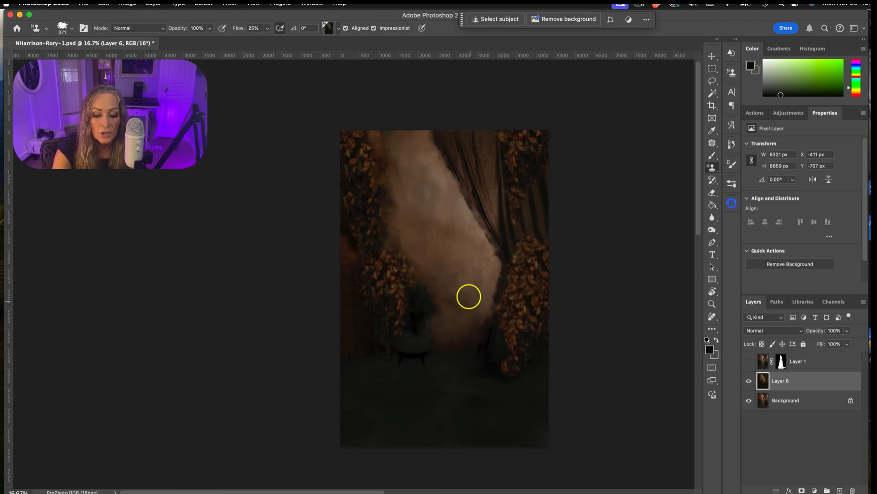
{"action": "left_click_drag", "start_coordinate": [469, 214], "coordinate": [428, 137]}
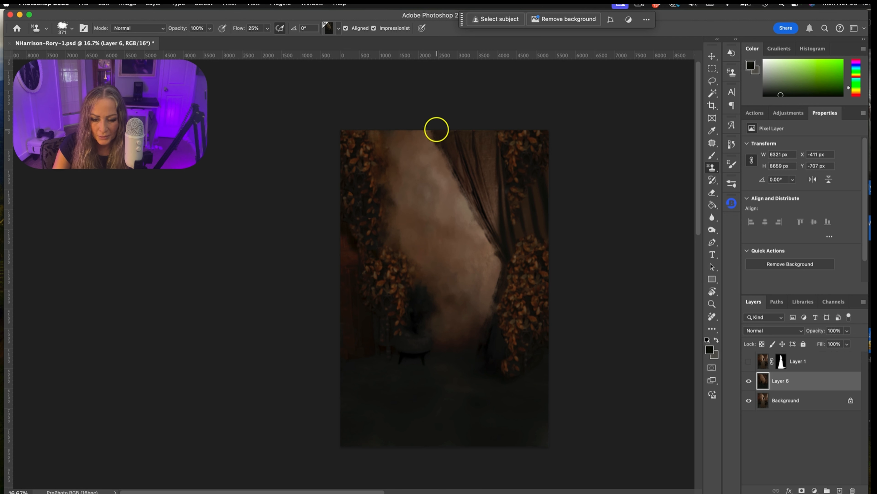
- Paint over the planter stand, the wall's base and the bottom of the curtain and its neighbouring foliage to blur their details
{"action": "mouse_move", "coordinate": [415, 347]}
{"action": "left_mouse_down"}
{"action": "mouse_move", "coordinate": [409, 354]}
{"action": "mouse_move", "coordinate": [400, 347]}
{"action": "mouse_move", "coordinate": [418, 356]}
{"action": "mouse_move", "coordinate": [429, 350]}
{"action": "mouse_move", "coordinate": [417, 335]}
{"action": "mouse_move", "coordinate": [390, 339]}
{"action": "mouse_move", "coordinate": [386, 305]}
{"action": "mouse_move", "coordinate": [372, 310]}
{"action": "mouse_move", "coordinate": [382, 340]}
{"action": "left_mouse_up"}
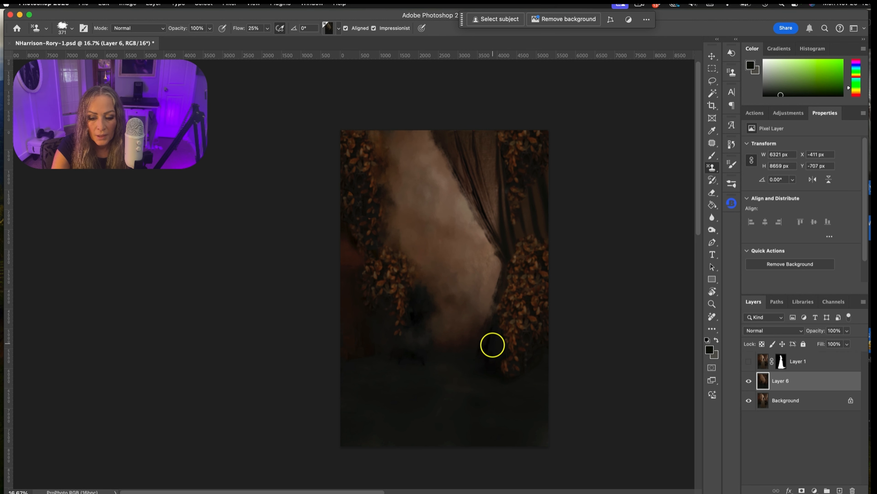
{"action": "left_click_drag", "start_coordinate": [460, 341], "coordinate": [433, 336]}
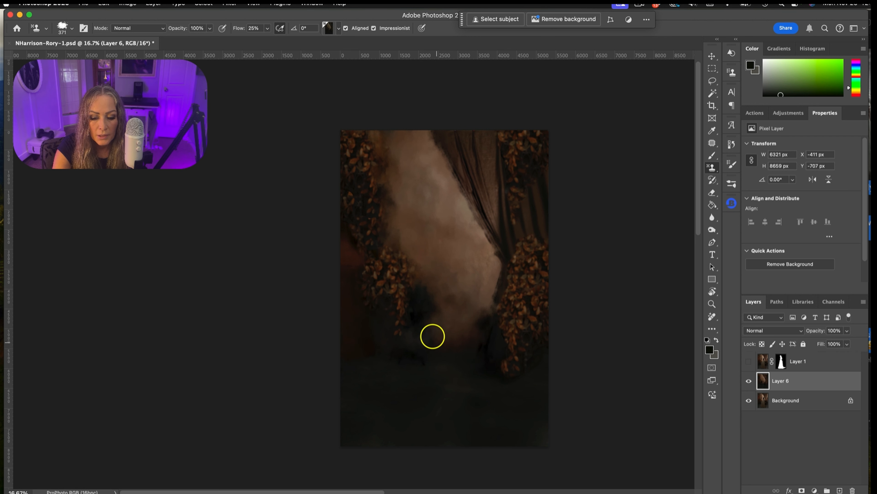
{"action": "left_click_drag", "start_coordinate": [497, 319], "coordinate": [487, 343]}
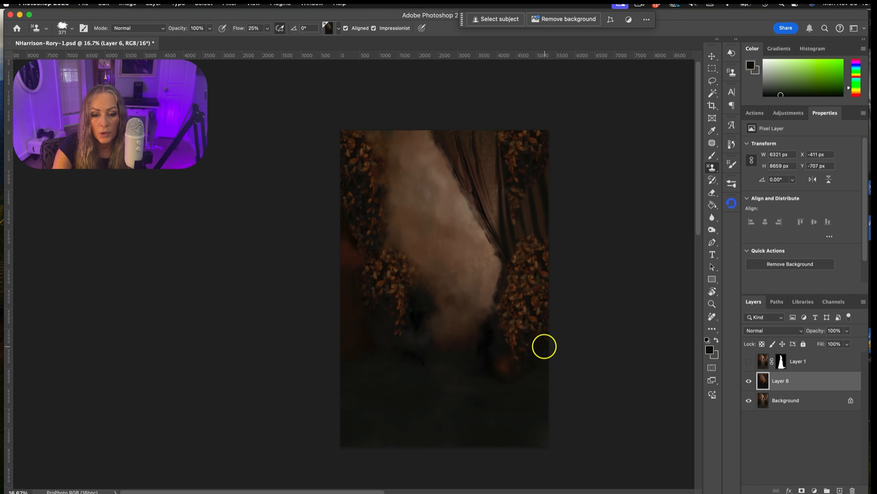
- Soften the curtain folds at 12% flow with a 200 px brush, then preview the subject on Layer 1 and hide it again
{"action": "left_click", "coordinate": [267, 28]}
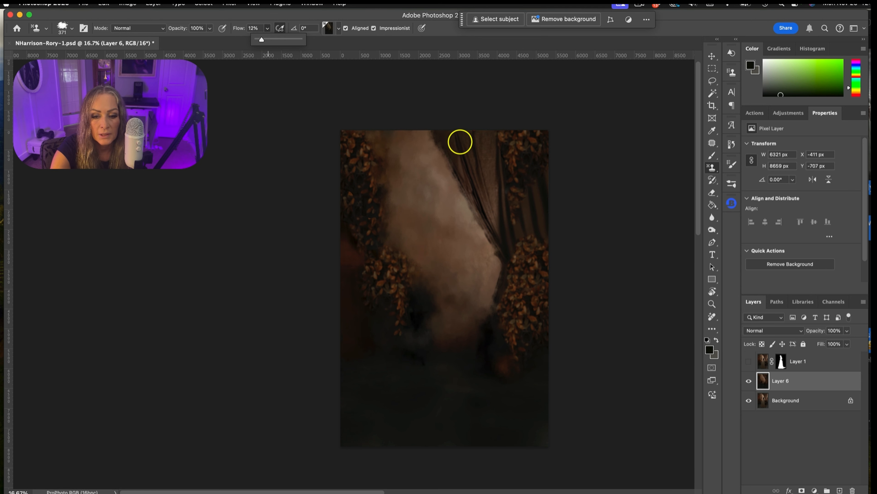
{"action": "key", "text": "["}
{"action": "key", "text": "["}
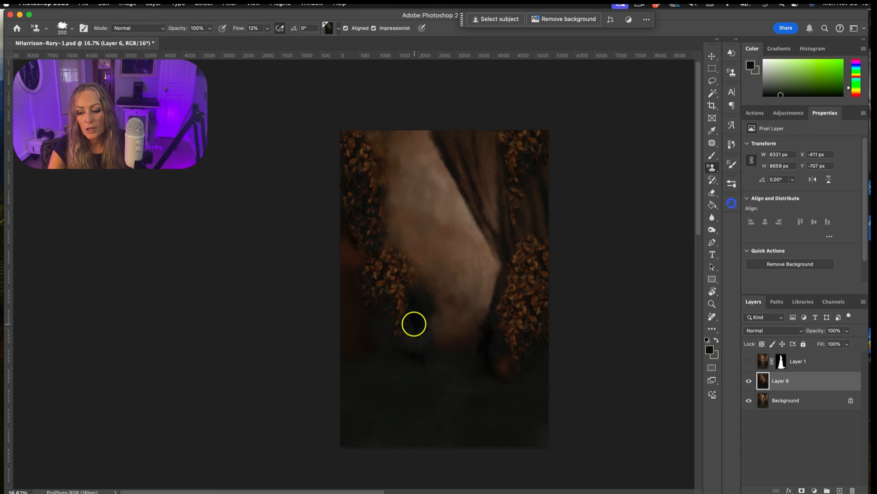
{"action": "left_click", "coordinate": [749, 361]}
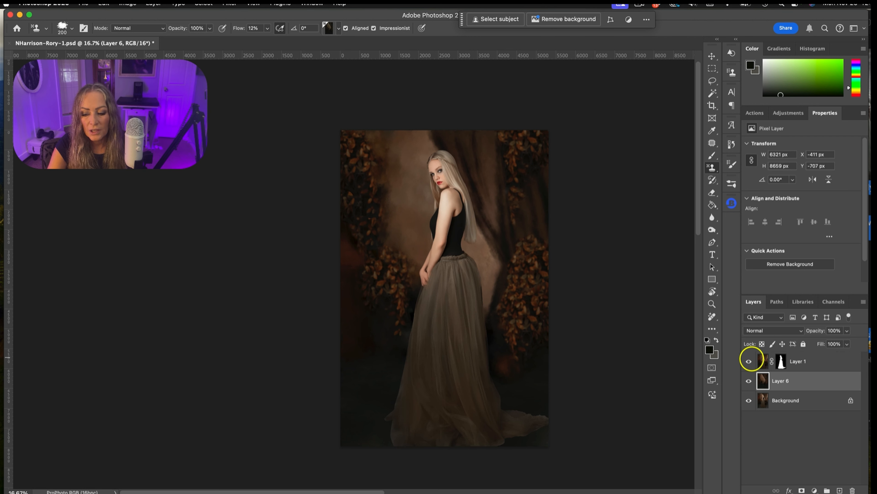
{"action": "left_click", "coordinate": [748, 361]}
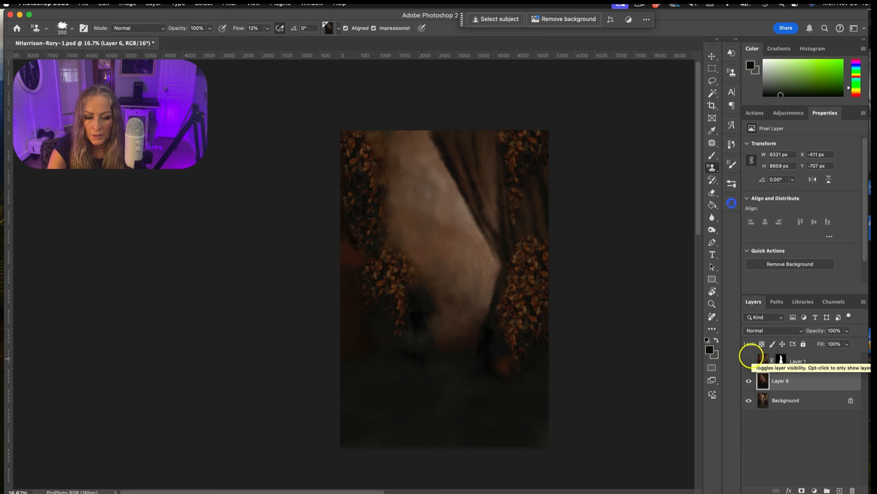
- Refine the curtain's diagonal edge with a 125 px brush and blend the adjoining wall with a 300 px brush
{"action": "key", "text": "bracketleft"}
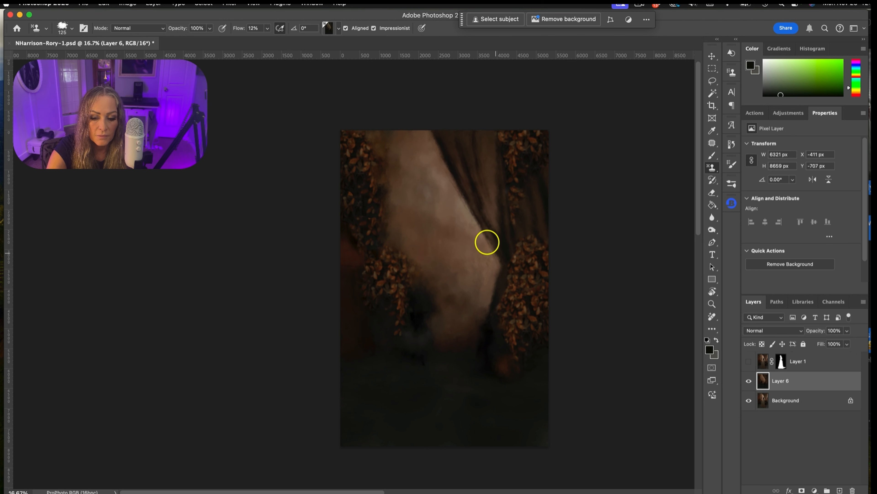
{"action": "key", "text": "bracketright"}
{"action": "key", "text": "bracketright"}
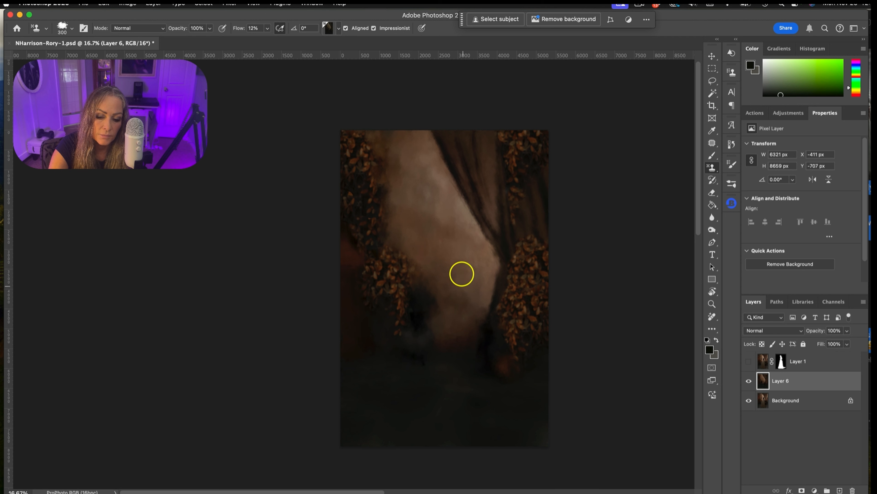
- Touch up the curtain's gathered point with a 90 px brush and blend the lower wall beside the planter with a 207 px brush
{"action": "key", "text": "bracketleft"}
{"action": "key", "text": "bracketleft"}
{"action": "key", "text": "bracketleft"}
{"action": "key", "text": "bracketleft"}
{"action": "key", "text": "bracketleft"}
{"action": "key", "text": "bracketleft"}
{"action": "key", "text": "bracketleft"}
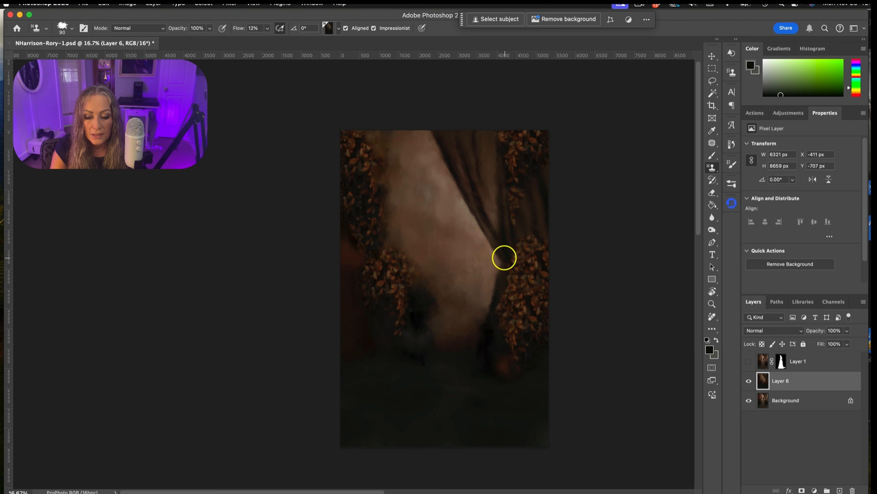
{"action": "left_click_drag", "start_coordinate": [472, 314], "coordinate": [478, 314], "text": "ctrl+alt"}
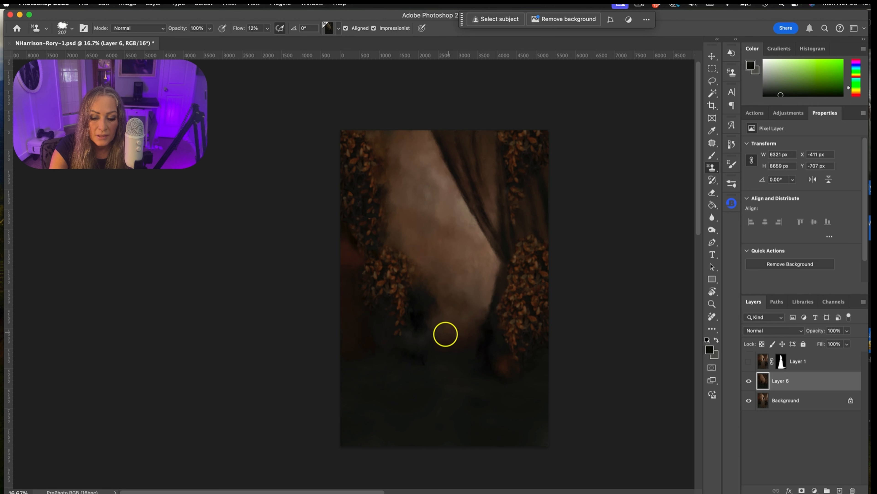
{"action": "mouse_move", "coordinate": [418, 333]}
{"action": "left_mouse_down"}
{"action": "mouse_move", "coordinate": [411, 316]}
{"action": "mouse_move", "coordinate": [434, 302]}
{"action": "left_mouse_up"}
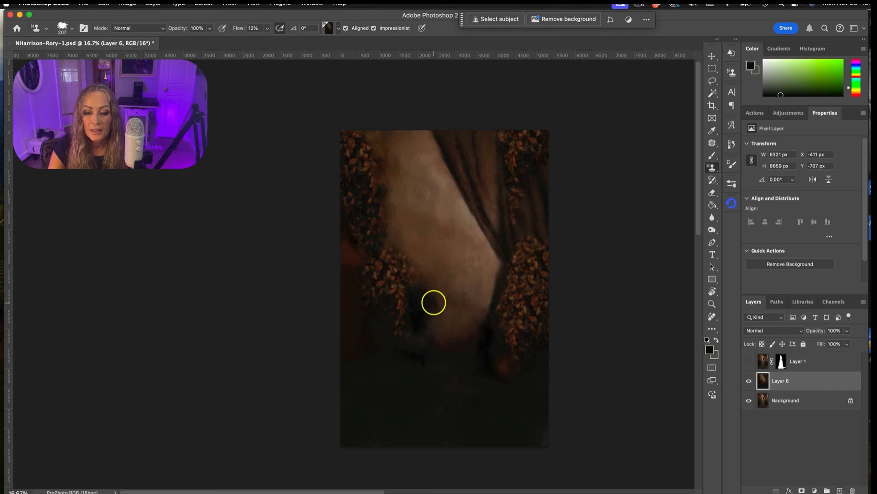
- Switch to the NH-Floral (No Texture or Tool) brush and enlarge it to 232 px
{"action": "left_click", "coordinate": [732, 180]}
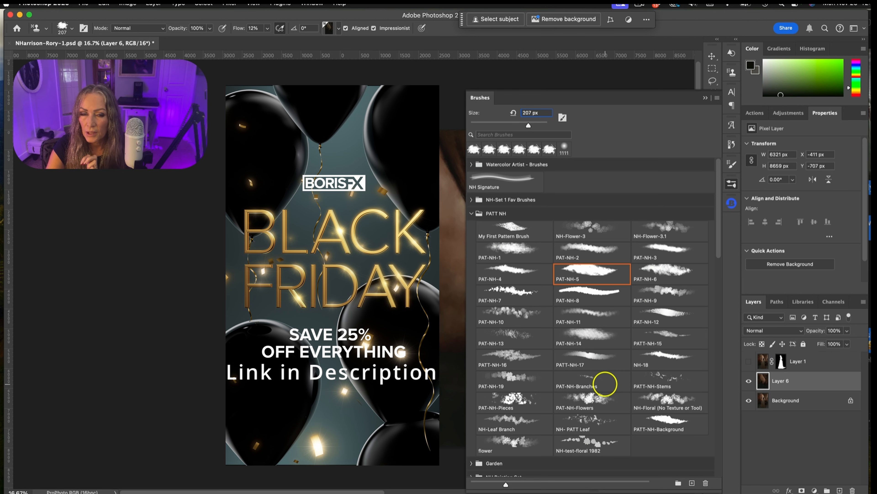
{"action": "left_click", "coordinate": [603, 393]}
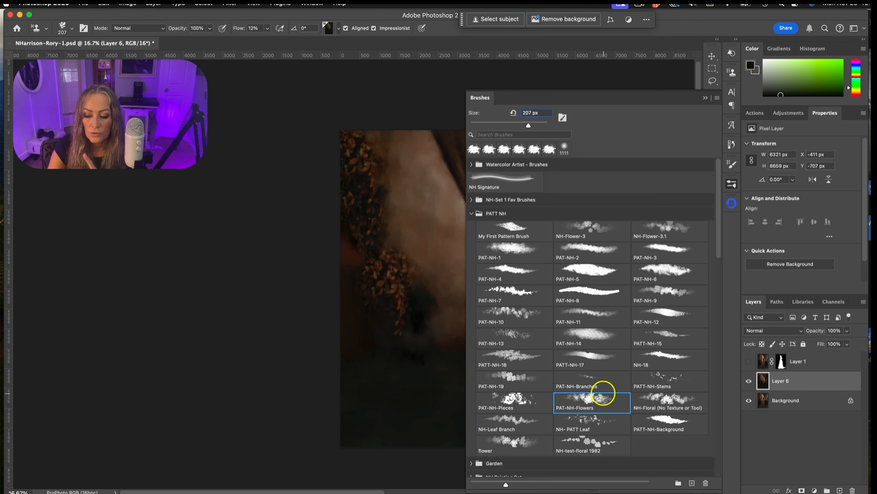
{"action": "left_click", "coordinate": [678, 399]}
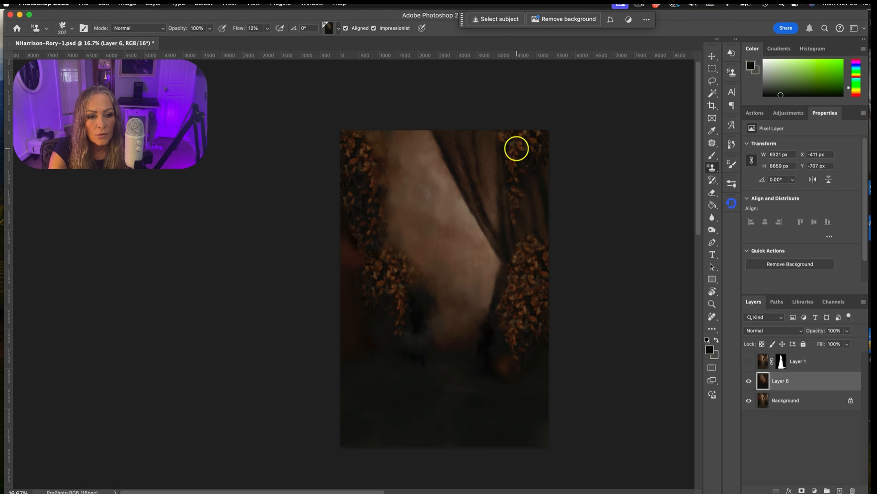
{"action": "key", "text": "bracketright"}
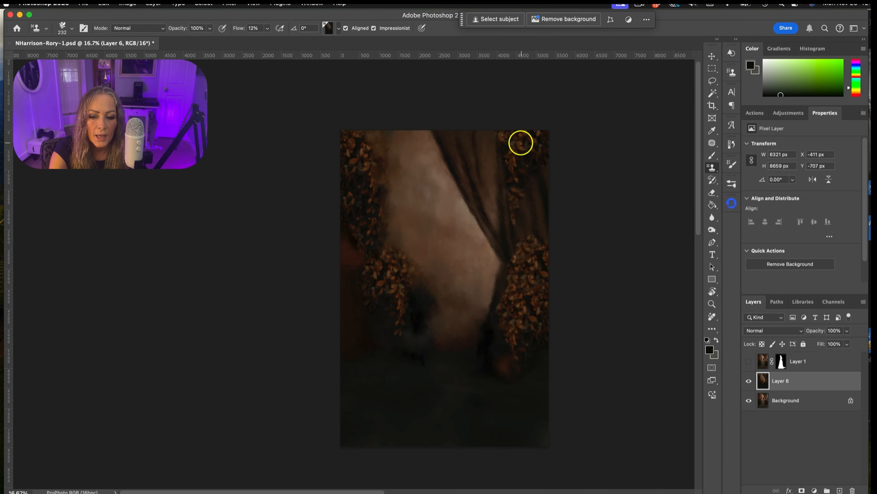
- Paint over the foliage clusters on both sides of the backdrop, raising the brush to 269 px and the flow to 35%
{"action": "left_click_drag", "start_coordinate": [520, 143], "coordinate": [521, 144]}
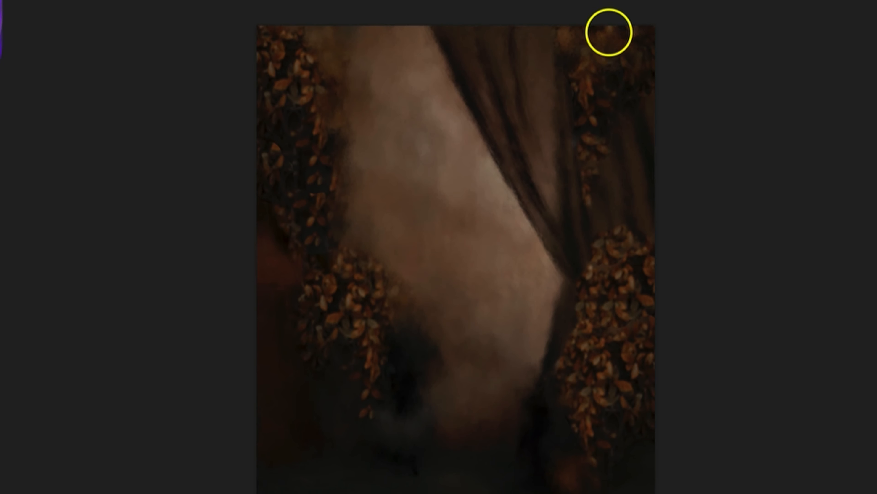
{"action": "mouse_move", "coordinate": [575, 87]}
{"action": "left_mouse_down"}
{"action": "mouse_move", "coordinate": [595, 81]}
{"action": "mouse_move", "coordinate": [587, 99]}
{"action": "mouse_move", "coordinate": [598, 109]}
{"action": "mouse_move", "coordinate": [575, 73]}
{"action": "mouse_move", "coordinate": [583, 65]}
{"action": "mouse_move", "coordinate": [615, 83]}
{"action": "mouse_move", "coordinate": [624, 40]}
{"action": "mouse_move", "coordinate": [647, 78]}
{"action": "left_mouse_up"}
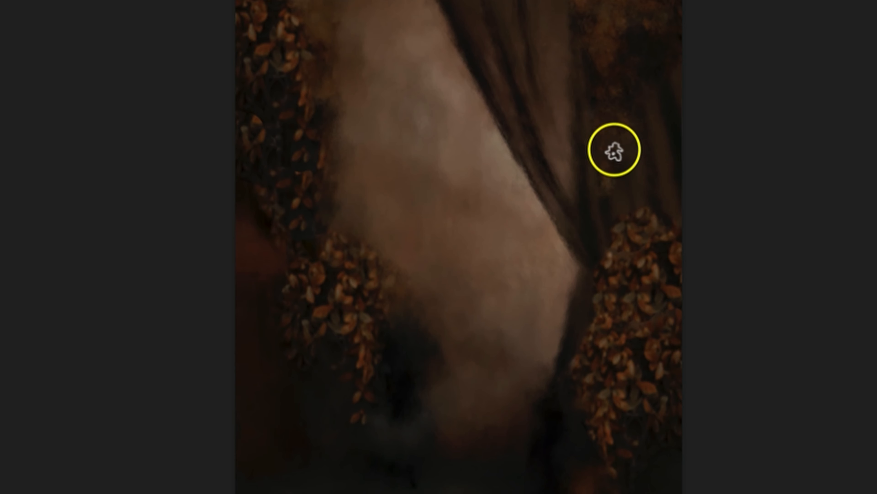
{"action": "mouse_move", "coordinate": [631, 227]}
{"action": "left_mouse_down"}
{"action": "mouse_move", "coordinate": [651, 208]}
{"action": "mouse_move", "coordinate": [659, 232]}
{"action": "mouse_move", "coordinate": [660, 225]}
{"action": "mouse_move", "coordinate": [634, 257]}
{"action": "mouse_move", "coordinate": [616, 256]}
{"action": "mouse_move", "coordinate": [644, 253]}
{"action": "mouse_move", "coordinate": [671, 221]}
{"action": "mouse_move", "coordinate": [662, 224]}
{"action": "mouse_move", "coordinate": [679, 257]}
{"action": "mouse_move", "coordinate": [670, 268]}
{"action": "mouse_move", "coordinate": [643, 215]}
{"action": "mouse_move", "coordinate": [602, 249]}
{"action": "mouse_move", "coordinate": [620, 273]}
{"action": "mouse_move", "coordinate": [612, 292]}
{"action": "mouse_move", "coordinate": [587, 238]}
{"action": "mouse_move", "coordinate": [637, 272]}
{"action": "mouse_move", "coordinate": [679, 266]}
{"action": "mouse_move", "coordinate": [673, 296]}
{"action": "mouse_move", "coordinate": [635, 296]}
{"action": "left_mouse_up"}
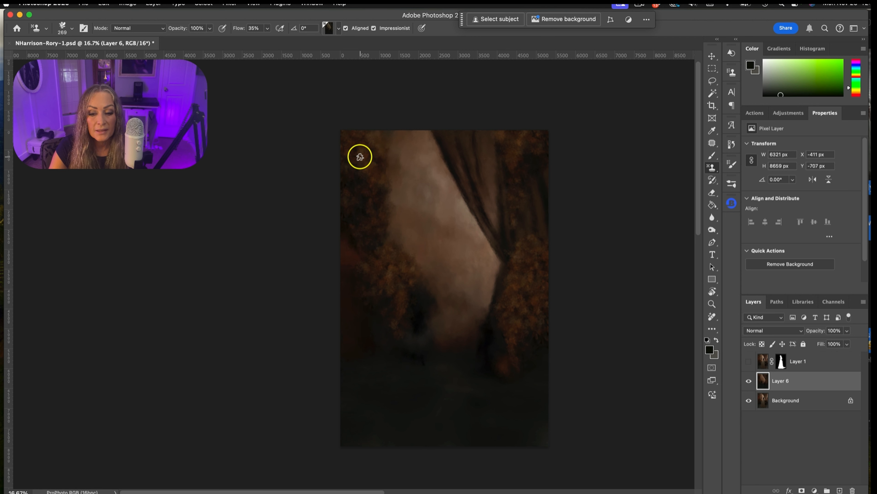
- Check the backdrop with the subject layer shown, then equip the Pattern Stamp with the PAT-NH-Pieces brush at 47% flow
{"action": "left_click", "coordinate": [749, 362]}
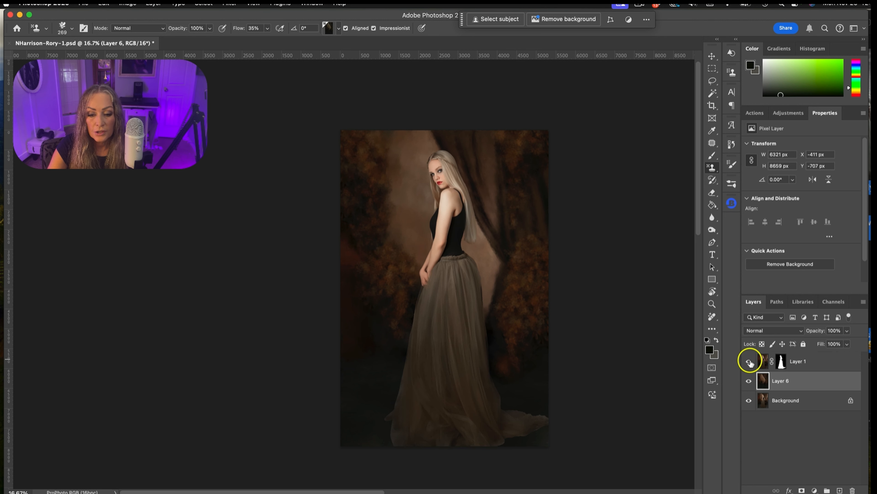
{"action": "left_click", "coordinate": [749, 362]}
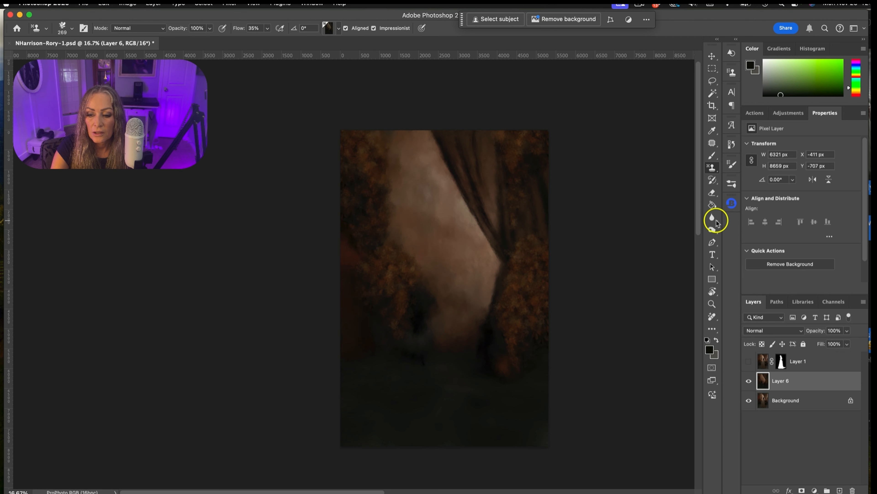
{"action": "left_click", "coordinate": [733, 182]}
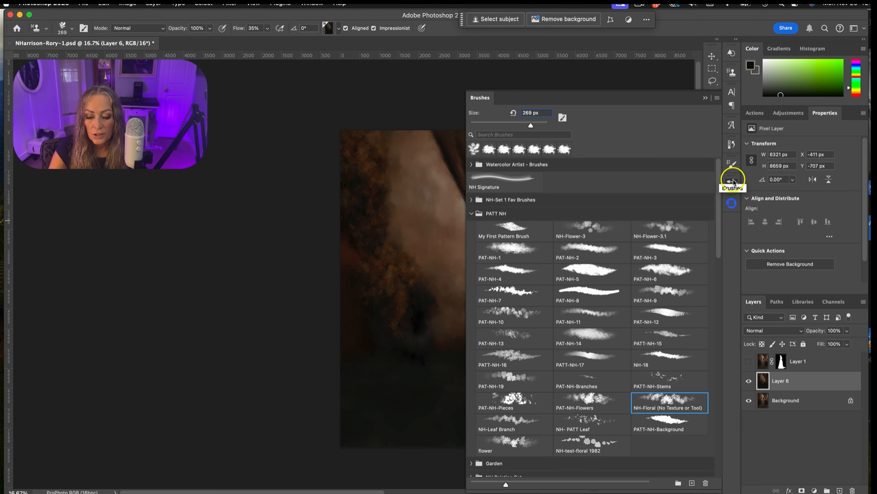
{"action": "left_click", "coordinate": [514, 394]}
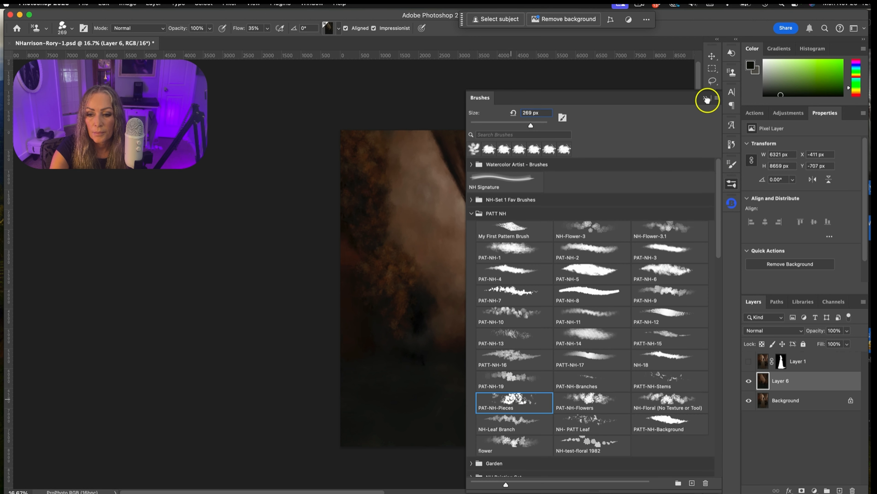
{"action": "left_click", "coordinate": [706, 98]}
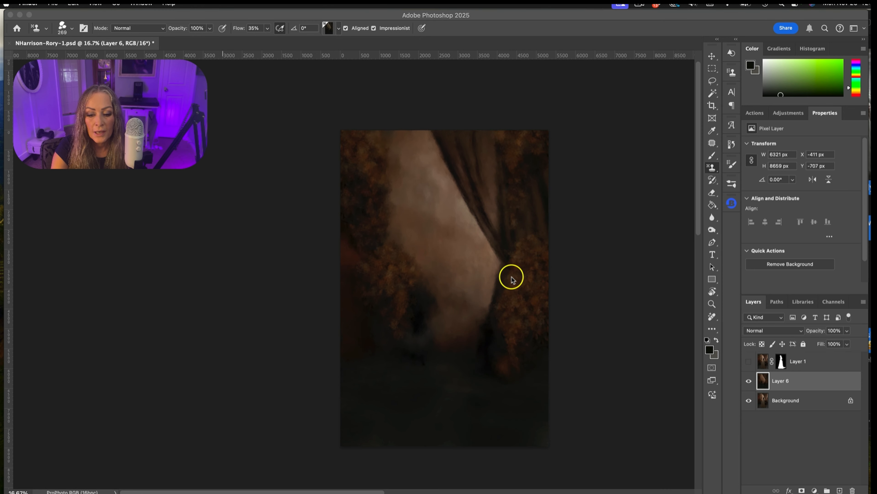
{"action": "left_click", "coordinate": [532, 268]}
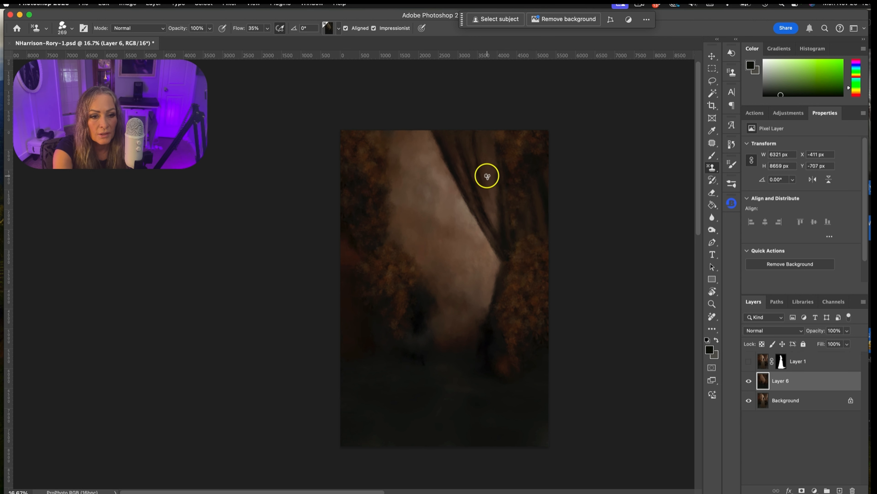
{"action": "left_click_drag", "start_coordinate": [267, 28], "coordinate": [272, 39]}
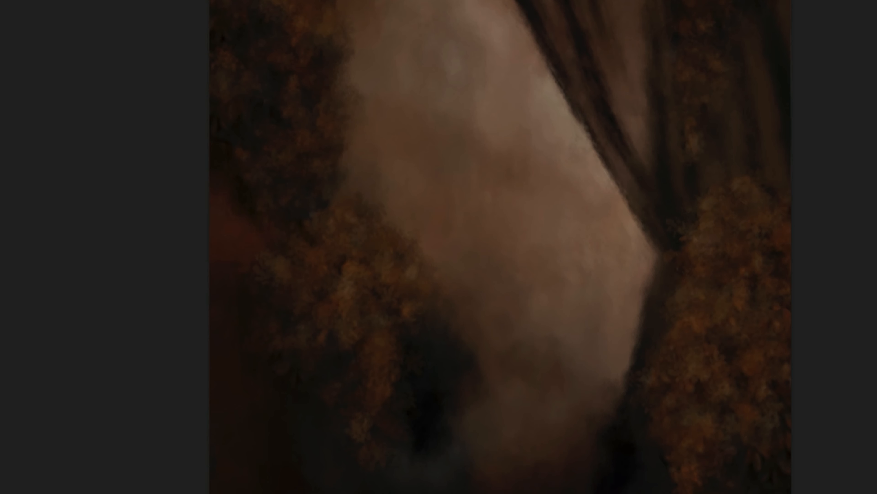
- Paint leafy texture over the foliage beside and above the curtain's gathered point with the 100 px pieces brush
{"action": "mouse_move", "coordinate": [736, 294]}
{"action": "left_mouse_down"}
{"action": "mouse_move", "coordinate": [725, 292]}
{"action": "mouse_move", "coordinate": [738, 247]}
{"action": "left_mouse_up"}
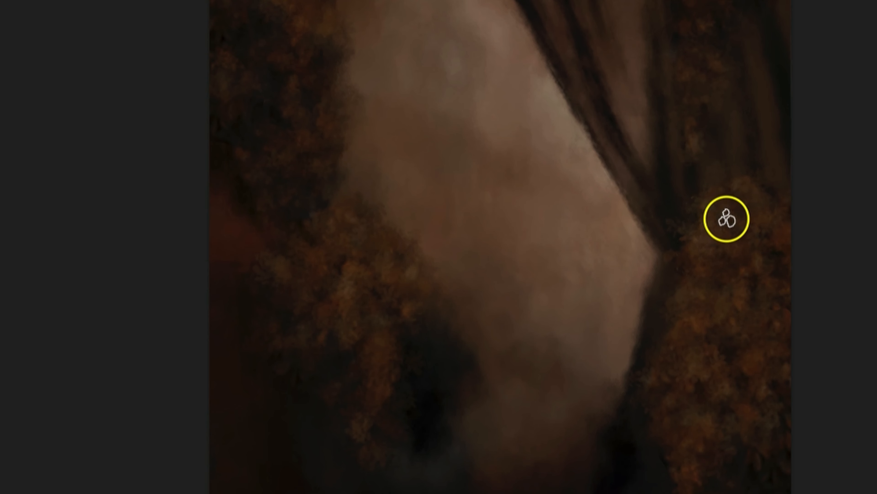
{"action": "mouse_move", "coordinate": [737, 210]}
{"action": "left_mouse_down"}
{"action": "mouse_move", "coordinate": [701, 246]}
{"action": "mouse_move", "coordinate": [719, 242]}
{"action": "mouse_move", "coordinate": [720, 266]}
{"action": "mouse_move", "coordinate": [688, 270]}
{"action": "left_mouse_up"}
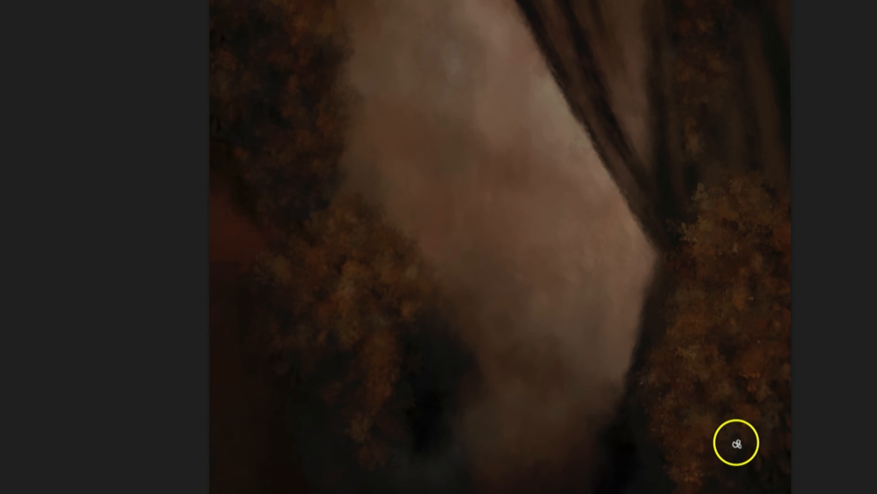
{"action": "left_click_drag", "start_coordinate": [706, 255], "coordinate": [662, 345]}
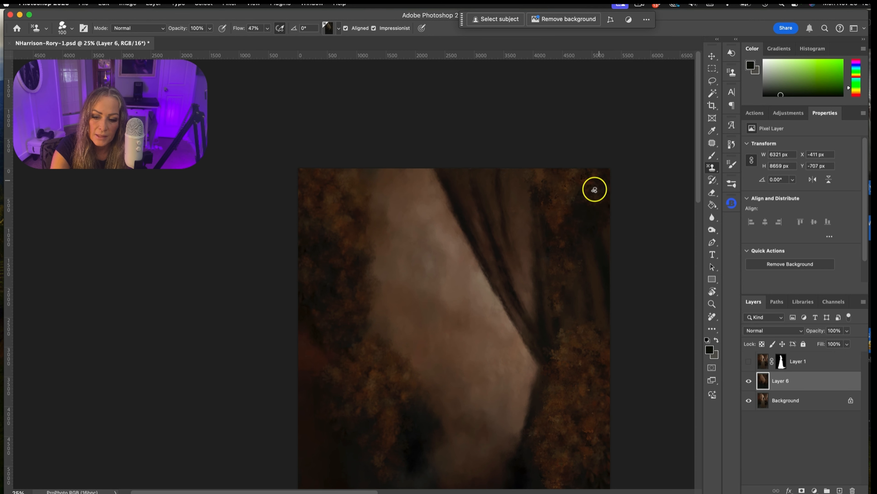
- Paint leafy detail over the upper and lower foliage clusters along the backdrop's left side with the 100 px brush at 47% flow
{"action": "left_click_drag", "start_coordinate": [504, 315], "coordinate": [600, 168]}
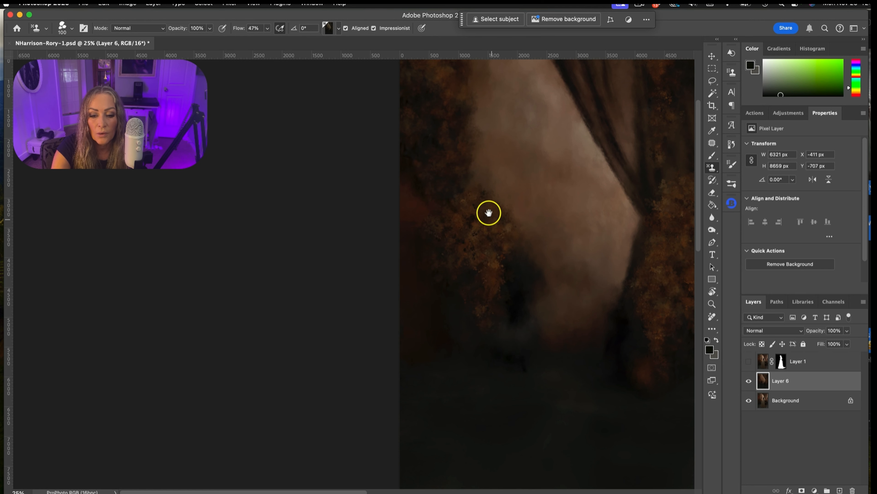
{"action": "left_click_drag", "start_coordinate": [489, 213], "coordinate": [493, 237]}
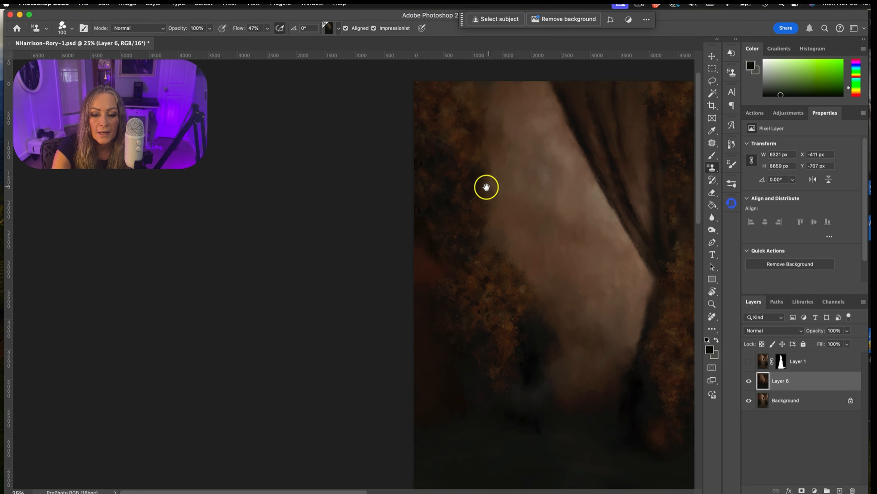
{"action": "left_click_drag", "start_coordinate": [486, 187], "coordinate": [485, 252]}
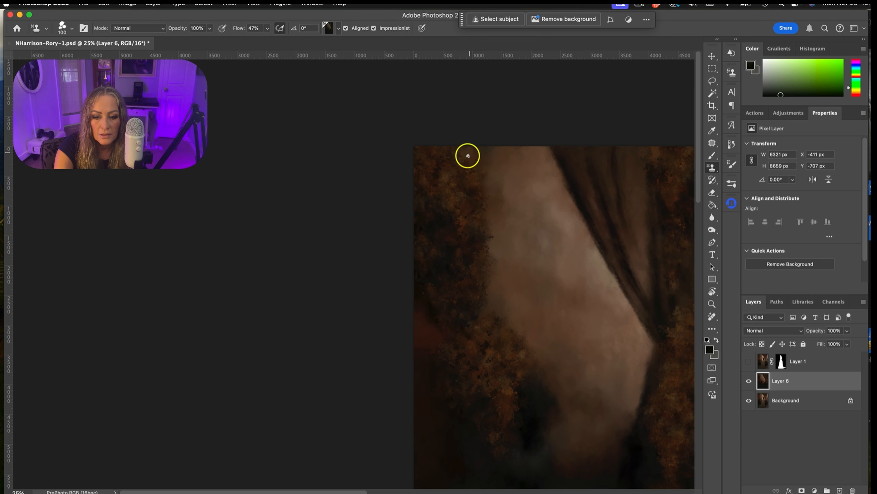
{"action": "scroll", "coordinate": [517, 138], "scroll_direction": "down", "scroll_amount": 5}
{"action": "scroll", "coordinate": [516, 137], "scroll_direction": "right", "scroll_amount": 5}
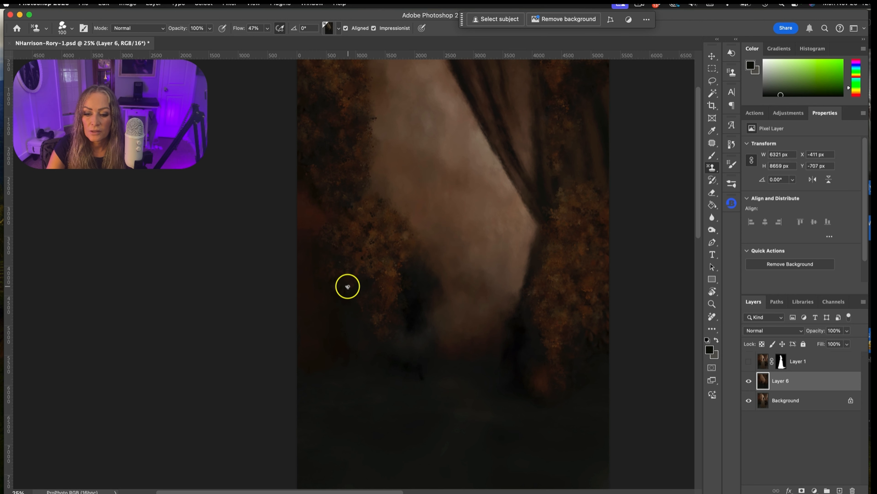
{"action": "scroll", "coordinate": [548, 344], "scroll_direction": "up", "scroll_amount": 5}
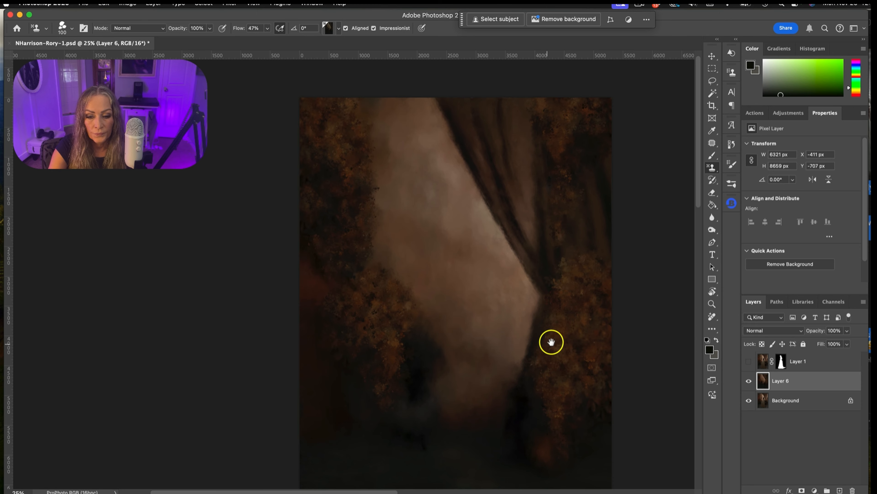
{"action": "scroll", "coordinate": [551, 343], "scroll_direction": "down", "scroll_amount": 2}
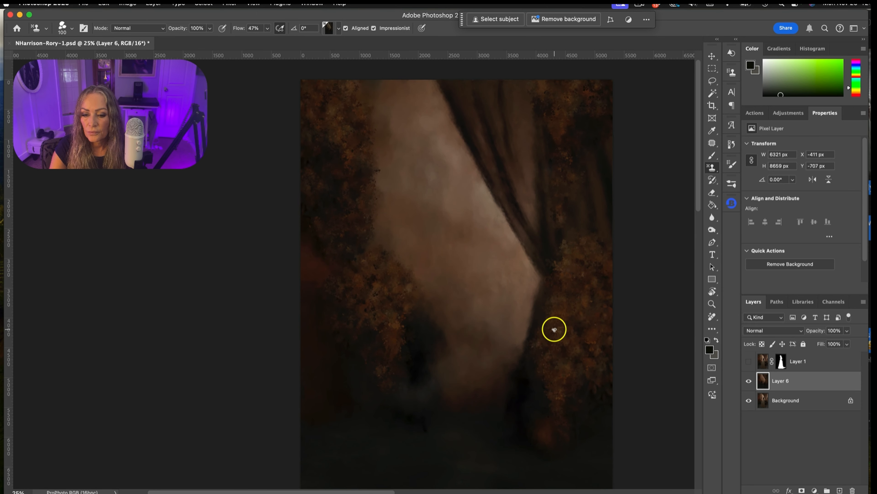
- Add a new layer above Layer 6 and choose the PAT-NH-Pieces brush for the regular Brush tool
{"action": "left_click", "coordinate": [840, 490]}
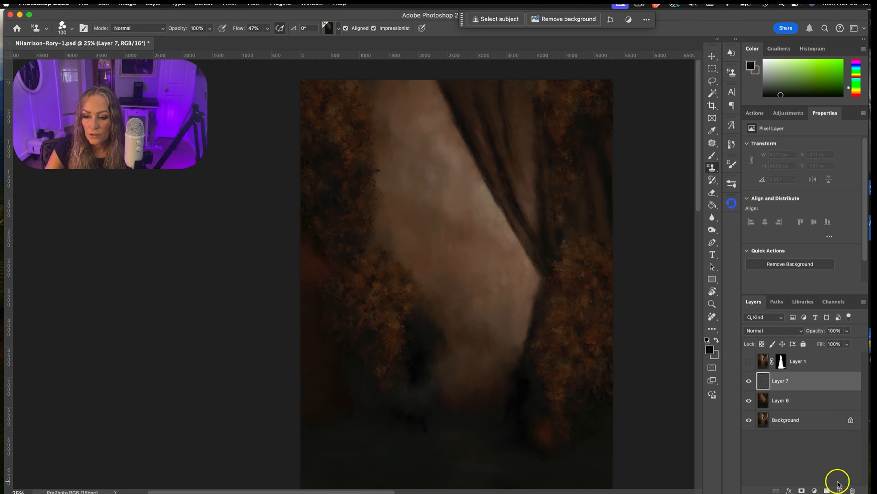
{"action": "left_click", "coordinate": [713, 155]}
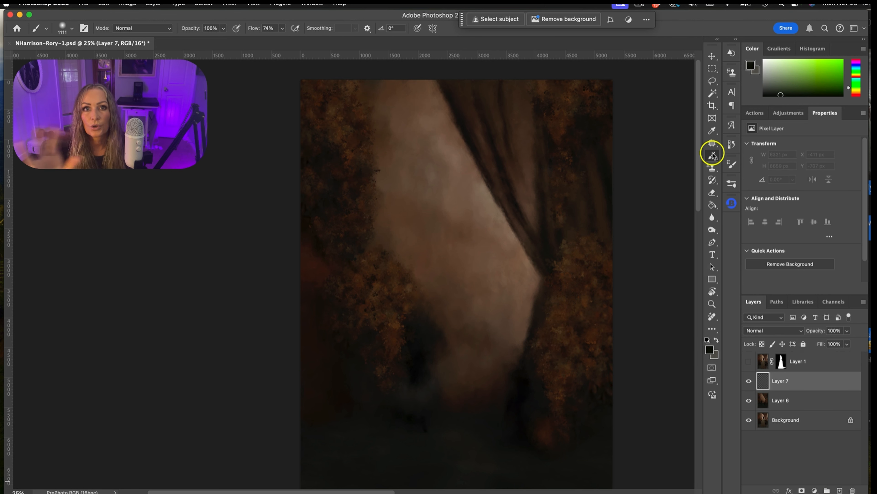
{"action": "left_click", "coordinate": [732, 183]}
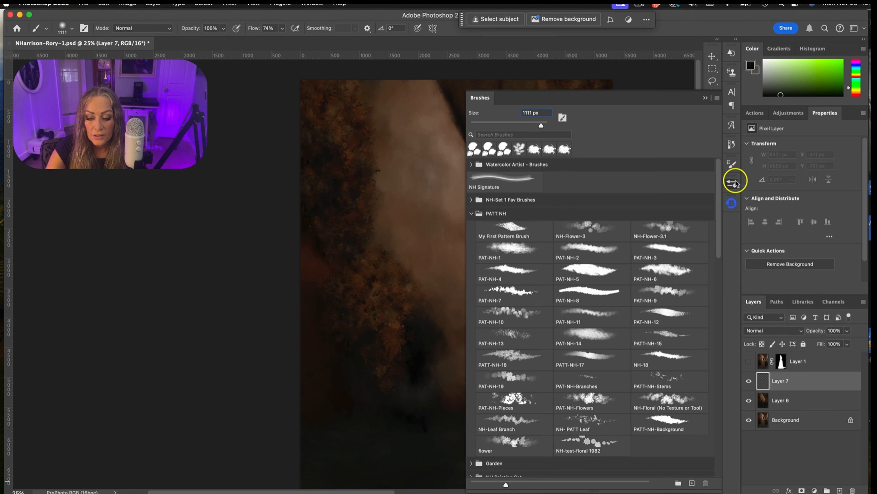
{"action": "left_click", "coordinate": [524, 399]}
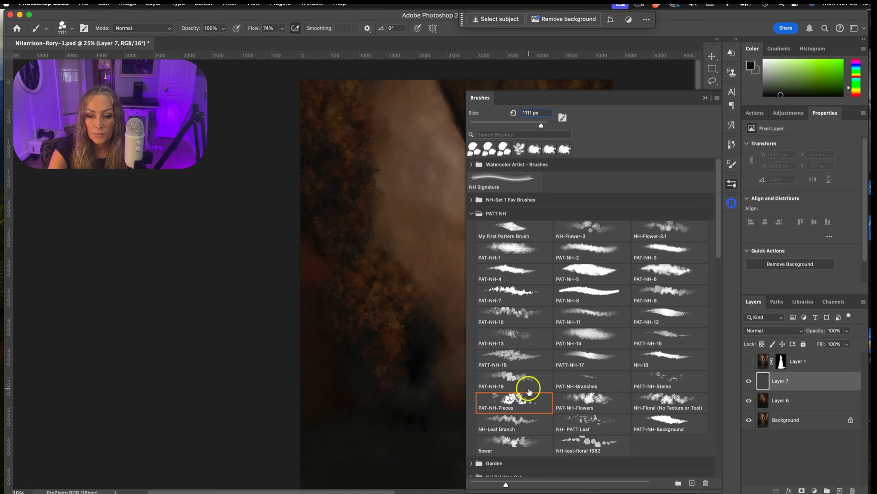
{"action": "left_click", "coordinate": [703, 97]}
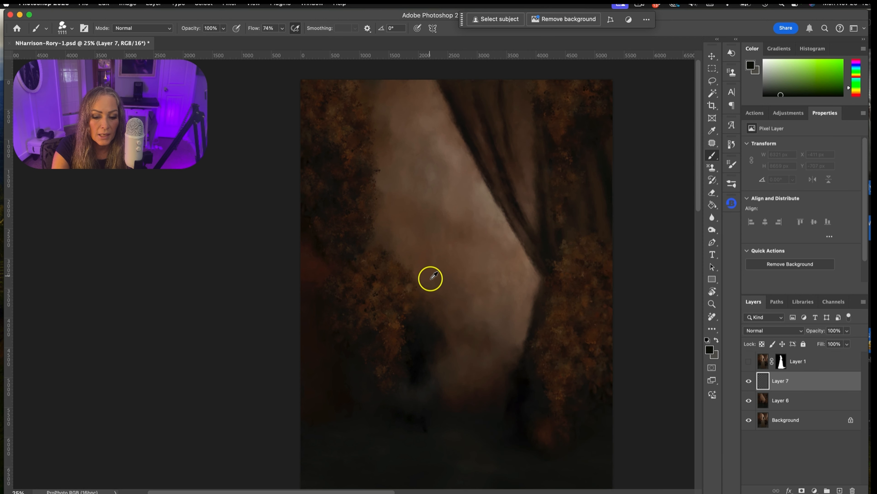
- Pick a lighter shade of the brown sampled from the left foliage and set the brush to 60 px at 23% flow
{"action": "left_click", "coordinate": [409, 284], "text": "alt"}
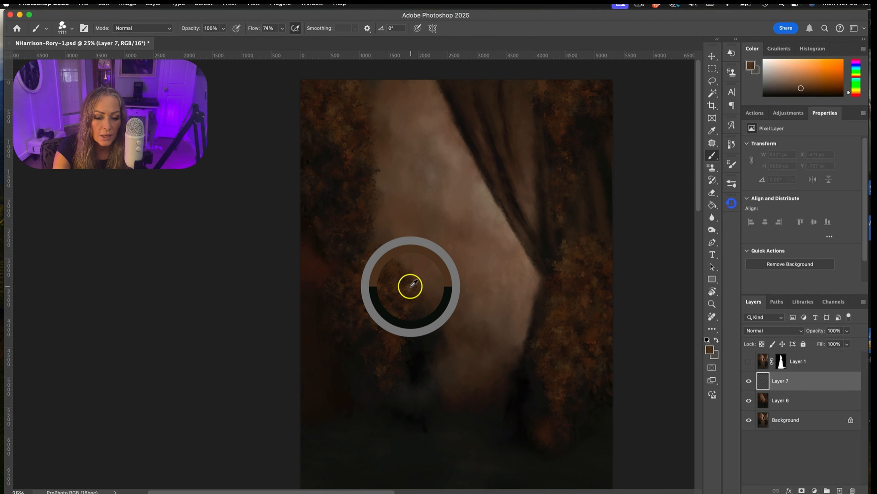
{"action": "left_click", "coordinate": [792, 85]}
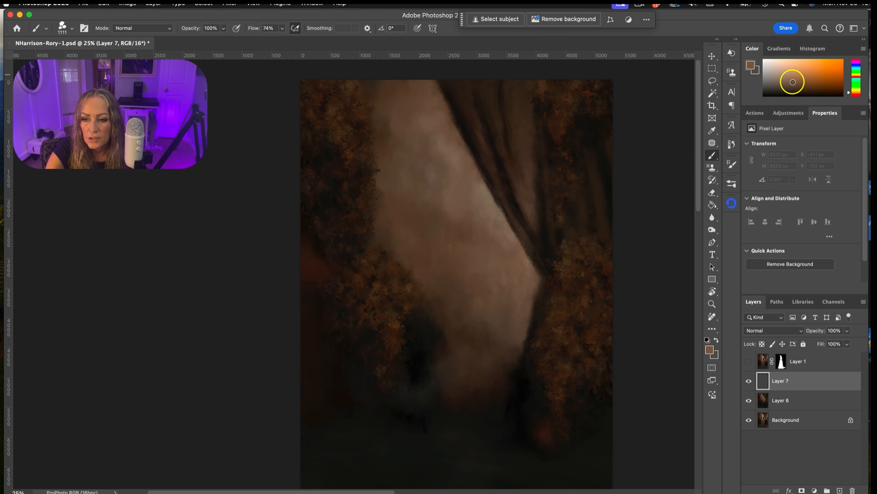
{"action": "left_click", "coordinate": [282, 29]}
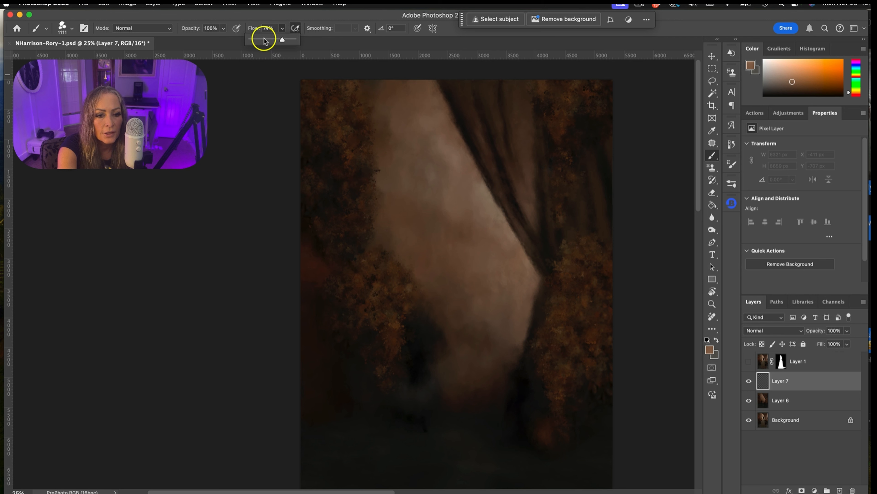
{"action": "left_click", "coordinate": [613, 275]}
{"action": "key", "text": "bracketleft"}
{"action": "key", "text": "bracketleft"}
{"action": "key", "text": "bracketleft"}
{"action": "key", "text": "bracketleft"}
{"action": "key", "text": "bracketleft"}
{"action": "key", "text": "bracketleft"}
{"action": "key", "text": "bracketleft"}
{"action": "key", "text": "bracketleft"}
{"action": "key", "text": "bracketleft"}
{"action": "key", "text": "bracketleft"}
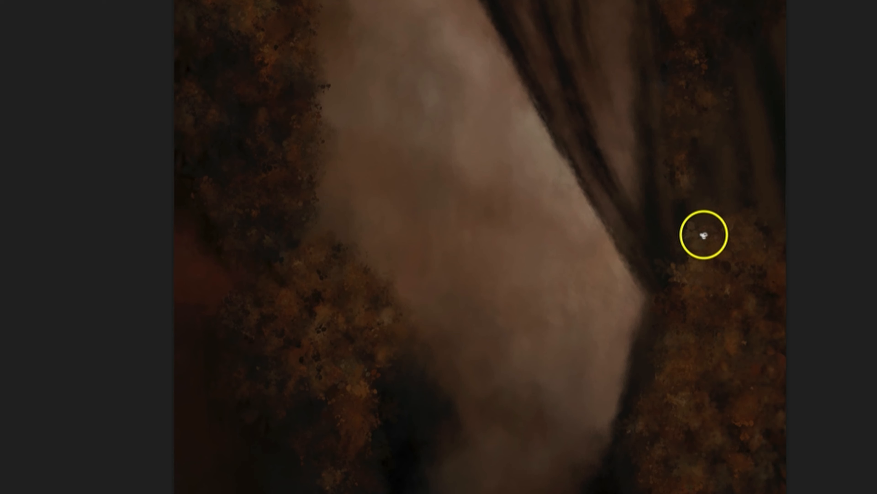
- Paint light brown leaf highlights over the right foliage cluster and up the strand beside the curtain to the canvas top
{"action": "mouse_move", "coordinate": [704, 235]}
{"action": "left_mouse_down"}
{"action": "mouse_move", "coordinate": [704, 258]}
{"action": "mouse_move", "coordinate": [710, 247]}
{"action": "mouse_move", "coordinate": [701, 237]}
{"action": "mouse_move", "coordinate": [722, 234]}
{"action": "mouse_move", "coordinate": [728, 248]}
{"action": "mouse_move", "coordinate": [706, 284]}
{"action": "mouse_move", "coordinate": [687, 279]}
{"action": "mouse_move", "coordinate": [691, 317]}
{"action": "mouse_move", "coordinate": [675, 298]}
{"action": "mouse_move", "coordinate": [701, 308]}
{"action": "mouse_move", "coordinate": [680, 355]}
{"action": "mouse_move", "coordinate": [692, 353]}
{"action": "mouse_move", "coordinate": [696, 362]}
{"action": "mouse_move", "coordinate": [679, 348]}
{"action": "mouse_move", "coordinate": [705, 319]}
{"action": "mouse_move", "coordinate": [725, 240]}
{"action": "mouse_move", "coordinate": [723, 247]}
{"action": "mouse_move", "coordinate": [711, 233]}
{"action": "mouse_move", "coordinate": [754, 279]}
{"action": "mouse_move", "coordinate": [740, 239]}
{"action": "mouse_move", "coordinate": [742, 270]}
{"action": "mouse_move", "coordinate": [723, 282]}
{"action": "mouse_move", "coordinate": [740, 284]}
{"action": "mouse_move", "coordinate": [738, 243]}
{"action": "mouse_move", "coordinate": [719, 277]}
{"action": "mouse_move", "coordinate": [725, 313]}
{"action": "mouse_move", "coordinate": [702, 352]}
{"action": "mouse_move", "coordinate": [698, 340]}
{"action": "mouse_move", "coordinate": [679, 342]}
{"action": "mouse_move", "coordinate": [687, 366]}
{"action": "mouse_move", "coordinate": [666, 368]}
{"action": "mouse_move", "coordinate": [690, 382]}
{"action": "left_mouse_up"}
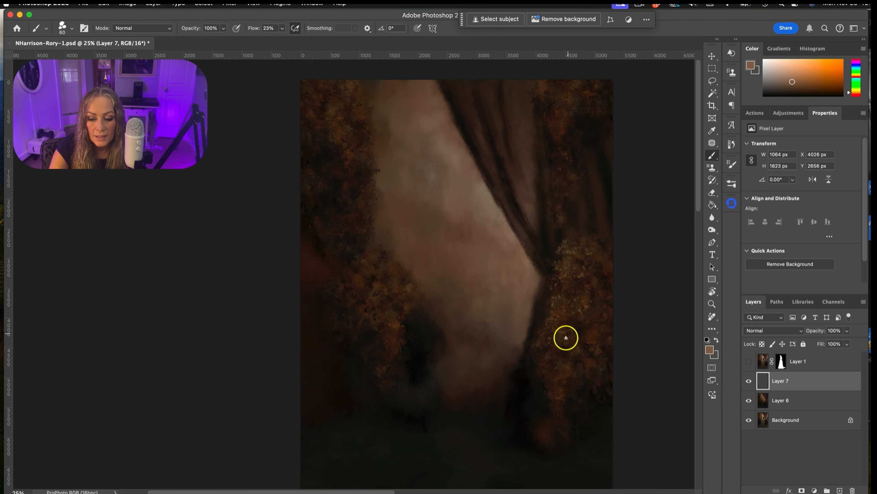
{"action": "mouse_move", "coordinate": [565, 354]}
{"action": "left_mouse_down"}
{"action": "mouse_move", "coordinate": [548, 368]}
{"action": "mouse_move", "coordinate": [557, 396]}
{"action": "left_mouse_up"}
{"action": "mouse_move", "coordinate": [555, 179]}
{"action": "left_mouse_down"}
{"action": "mouse_move", "coordinate": [558, 151]}
{"action": "mouse_move", "coordinate": [561, 187]}
{"action": "mouse_move", "coordinate": [553, 171]}
{"action": "left_mouse_up"}
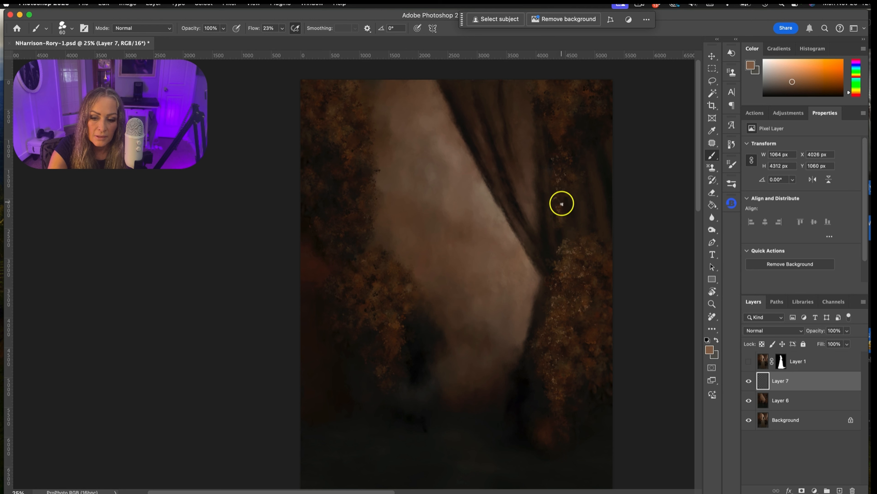
{"action": "left_click_drag", "start_coordinate": [559, 190], "coordinate": [558, 201]}
{"action": "mouse_move", "coordinate": [560, 138]}
{"action": "left_mouse_down"}
{"action": "mouse_move", "coordinate": [564, 118]}
{"action": "mouse_move", "coordinate": [557, 129]}
{"action": "mouse_move", "coordinate": [552, 110]}
{"action": "mouse_move", "coordinate": [558, 128]}
{"action": "mouse_move", "coordinate": [571, 109]}
{"action": "mouse_move", "coordinate": [562, 103]}
{"action": "mouse_move", "coordinate": [560, 135]}
{"action": "left_mouse_up"}
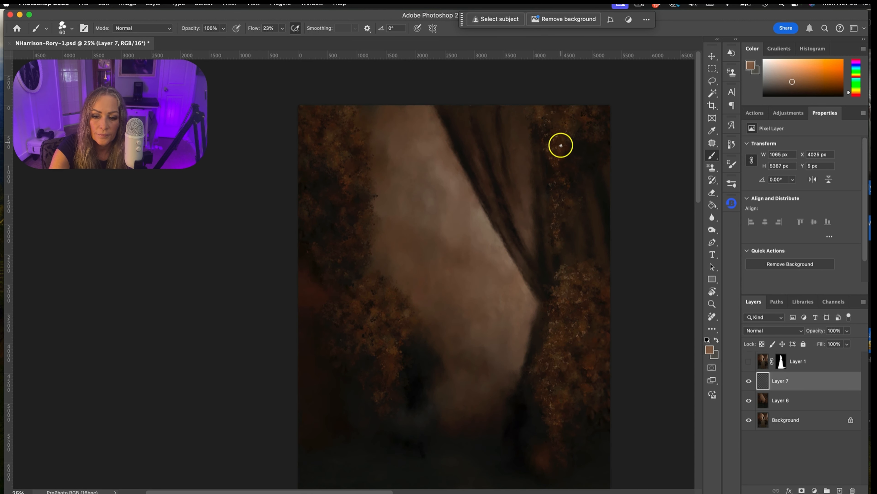
{"action": "left_click_drag", "start_coordinate": [542, 105], "coordinate": [536, 104]}
- Paint light brown highlights over the left foliage from the lower cluster to the upper one, raising the brush to 80 px
{"action": "mouse_move", "coordinate": [384, 284]}
{"action": "left_mouse_down"}
{"action": "mouse_move", "coordinate": [389, 295]}
{"action": "mouse_move", "coordinate": [388, 274]}
{"action": "mouse_move", "coordinate": [381, 278]}
{"action": "left_mouse_up"}
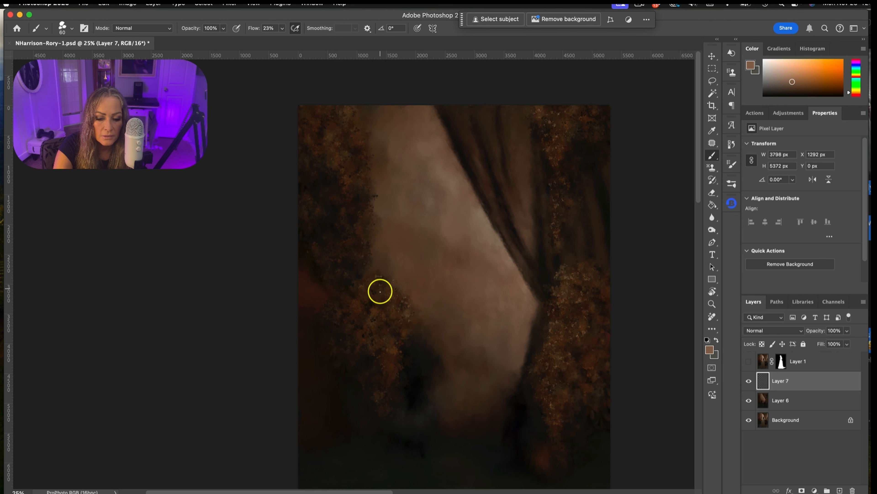
{"action": "left_click_drag", "start_coordinate": [370, 276], "coordinate": [380, 298]}
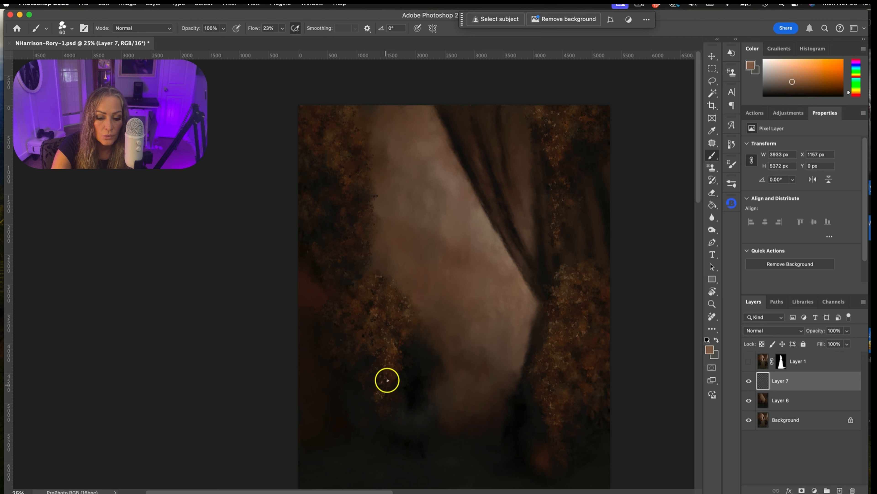
{"action": "mouse_move", "coordinate": [384, 353]}
{"action": "left_mouse_down"}
{"action": "mouse_move", "coordinate": [352, 230]}
{"action": "mouse_move", "coordinate": [359, 184]}
{"action": "mouse_move", "coordinate": [350, 114]}
{"action": "mouse_move", "coordinate": [357, 130]}
{"action": "mouse_move", "coordinate": [332, 130]}
{"action": "mouse_move", "coordinate": [360, 178]}
{"action": "left_mouse_up"}
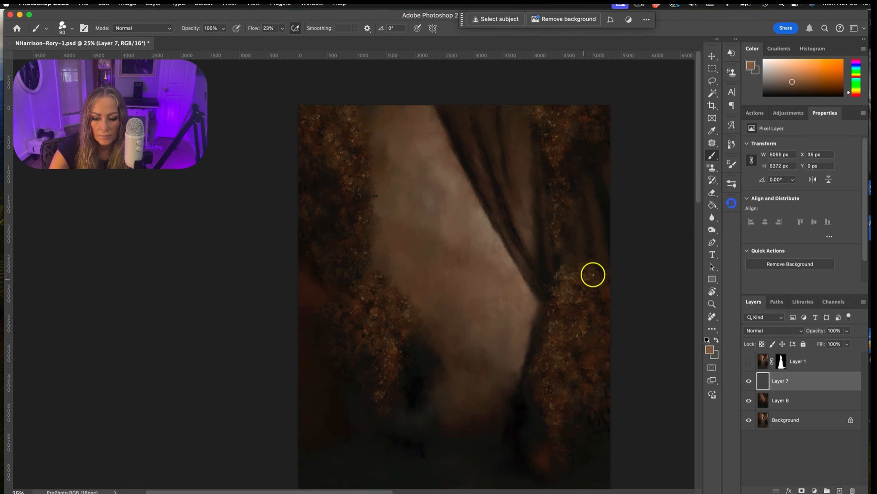
- Lower the highlight layer's opacity to 59% and show the subject on Layer 1 again
{"action": "scroll", "coordinate": [559, 356], "scroll_direction": "down", "scroll_amount": 2}
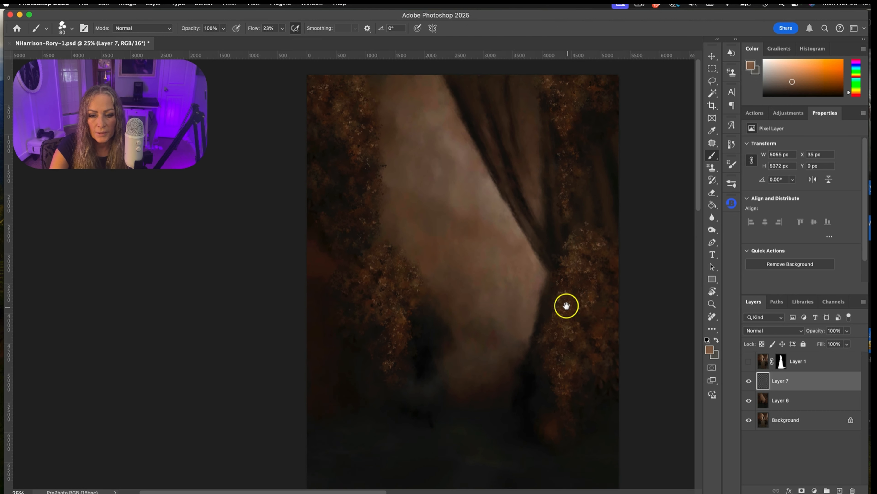
{"action": "left_click_drag", "start_coordinate": [847, 331], "coordinate": [833, 343]}
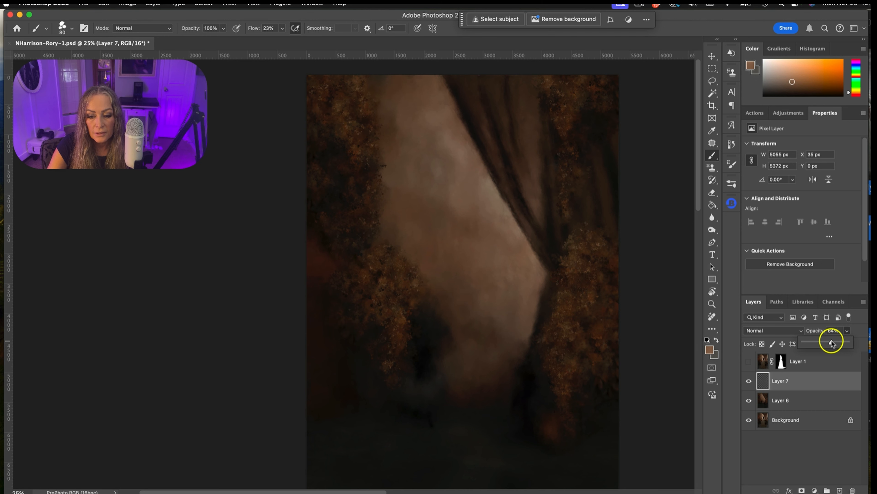
{"action": "mouse_move", "coordinate": [563, 298]}
{"action": "left_mouse_down"}
{"action": "mouse_move", "coordinate": [555, 327]}
{"action": "mouse_move", "coordinate": [564, 302]}
{"action": "left_mouse_up"}
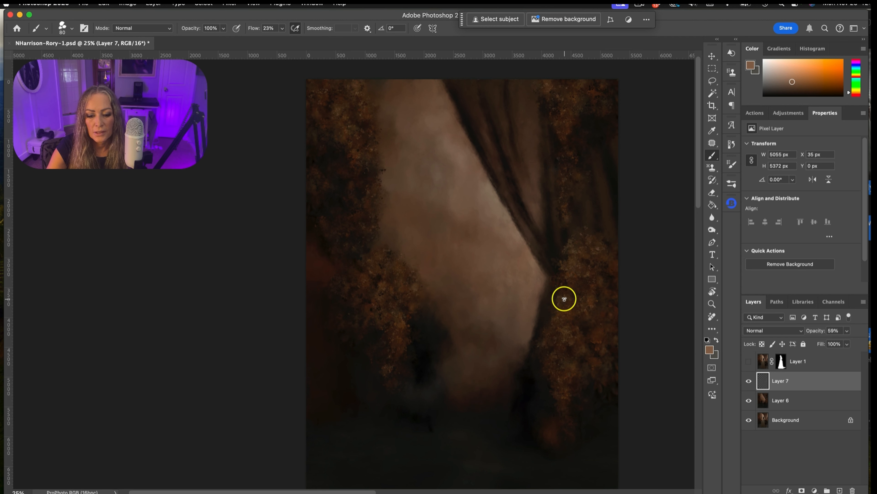
{"action": "left_click", "coordinate": [750, 359]}
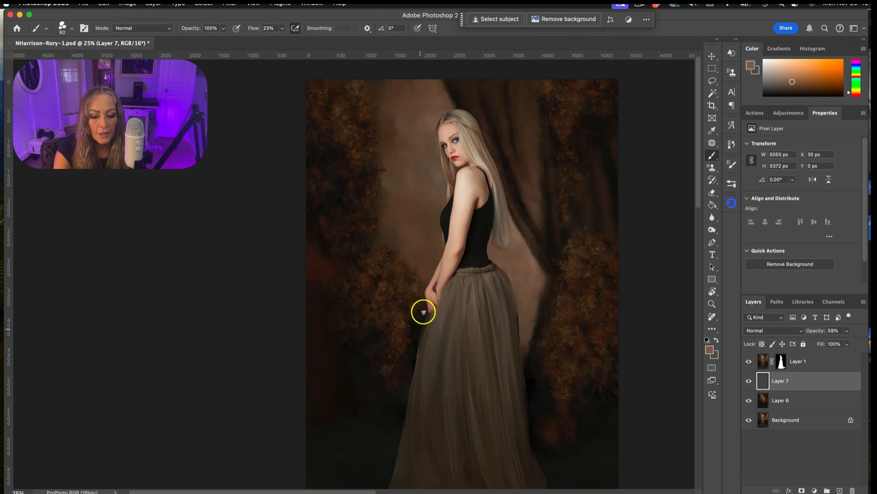
- Add a new layer directly above Background and fill it with dark brown sampled beside the skirt's lower right edge
{"action": "key", "text": "super+minus"}
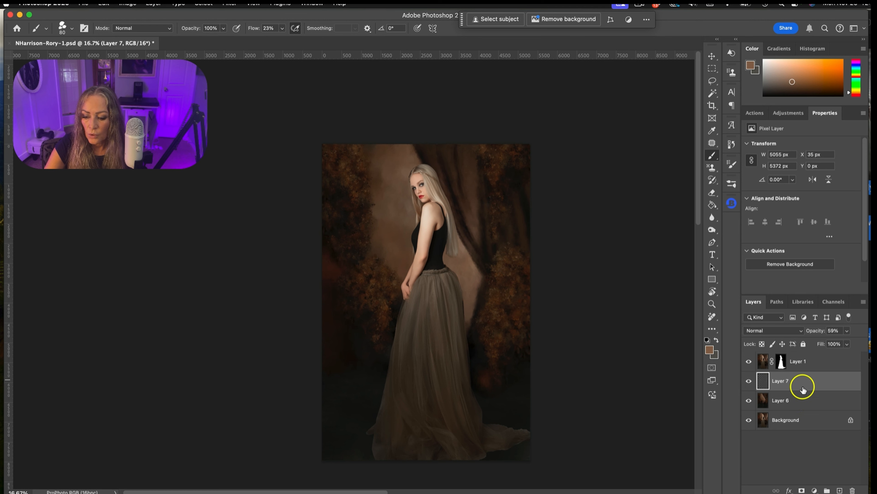
{"action": "left_click", "coordinate": [802, 398]}
{"action": "left_click", "coordinate": [802, 420]}
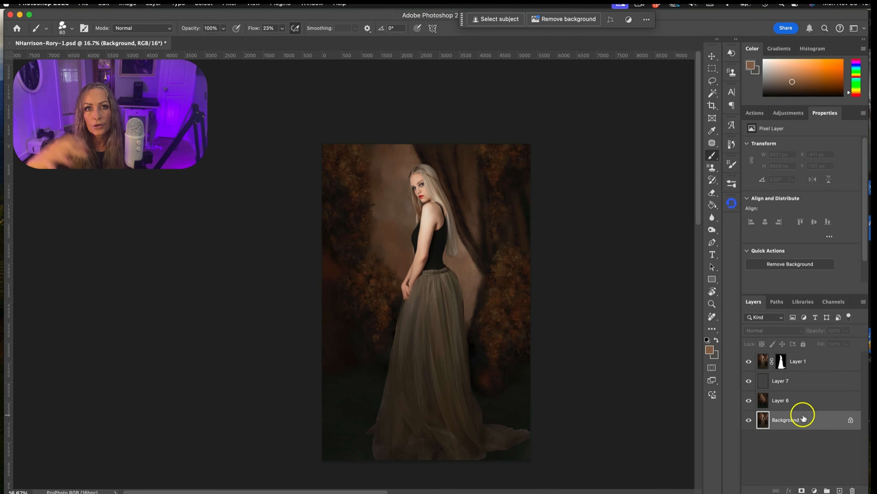
{"action": "left_click", "coordinate": [839, 490]}
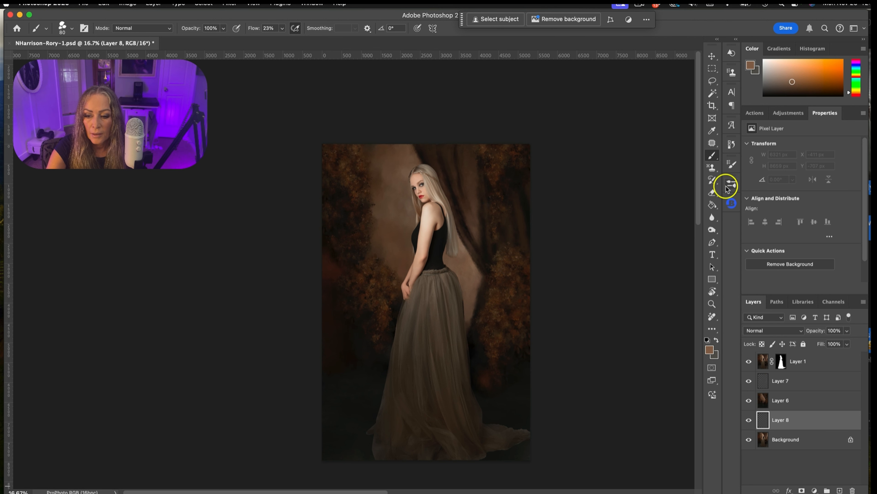
{"action": "left_click", "coordinate": [713, 205]}
{"action": "left_click", "coordinate": [477, 421], "text": "alt"}
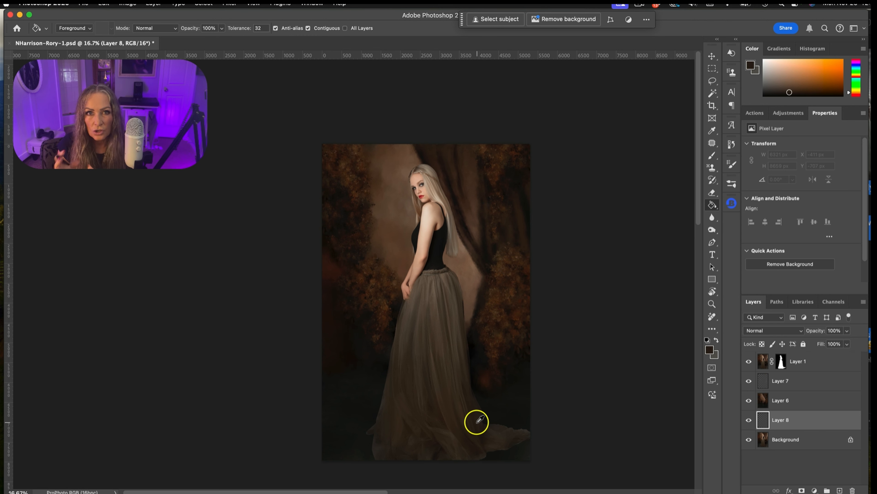
{"action": "left_click", "coordinate": [497, 238]}
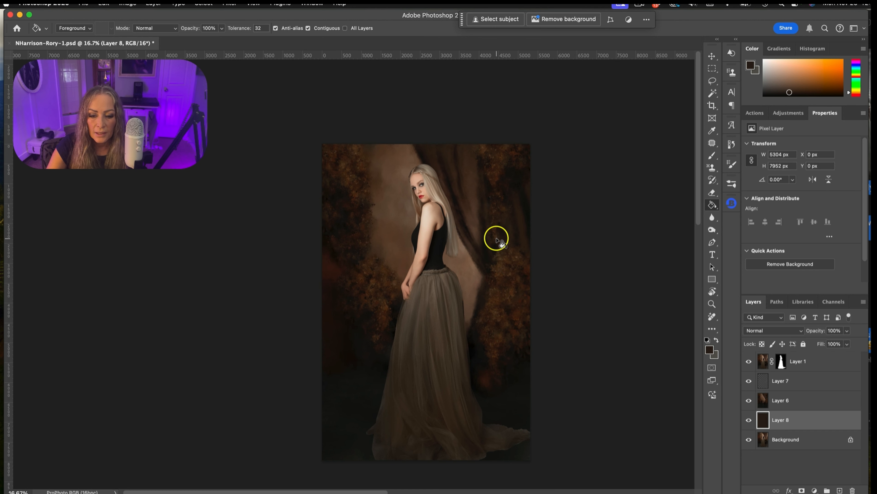
- Lower the opacity of the painted background on Layer 6 to about 55% so the brown fill mutes it
{"action": "left_click", "coordinate": [804, 399]}
{"action": "left_click", "coordinate": [847, 330]}
{"action": "left_click_drag", "start_coordinate": [845, 341], "coordinate": [842, 342]}
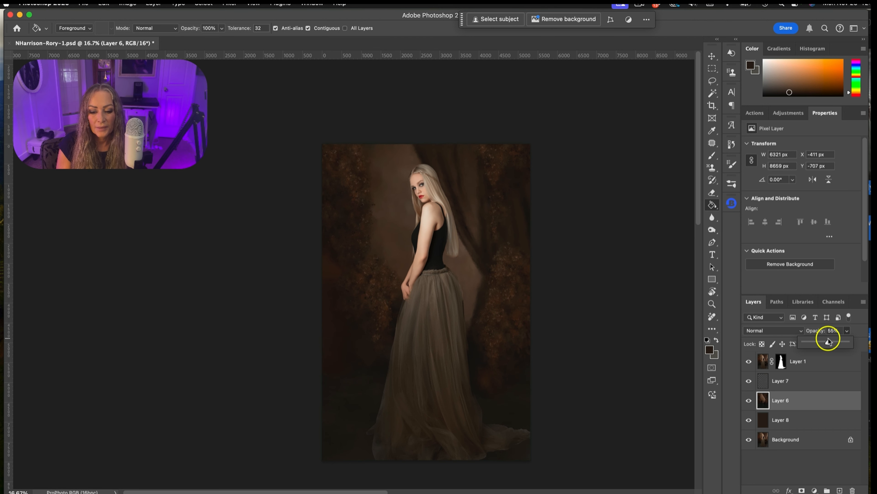
- Move the subject on Layer 1 horizontally about 606 px to the right with the Move tool
{"action": "left_click", "coordinate": [763, 360]}
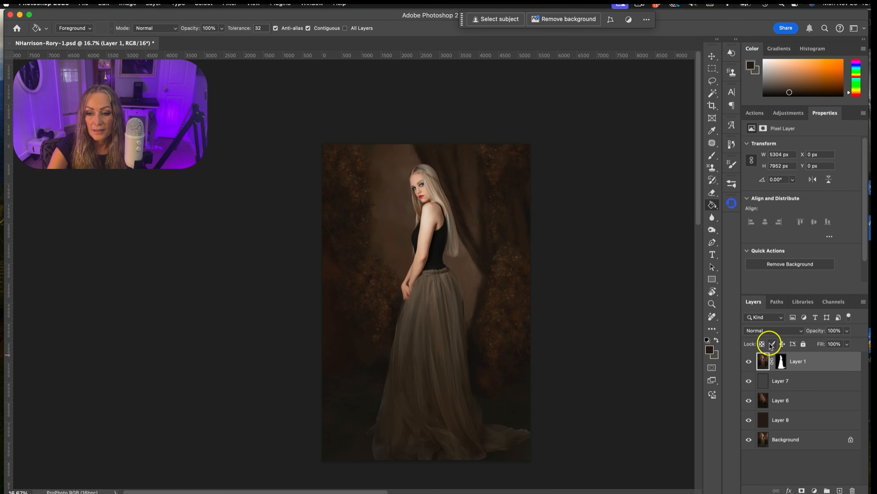
{"action": "left_click", "coordinate": [712, 55]}
{"action": "left_click_drag", "start_coordinate": [451, 290], "coordinate": [470, 290]}
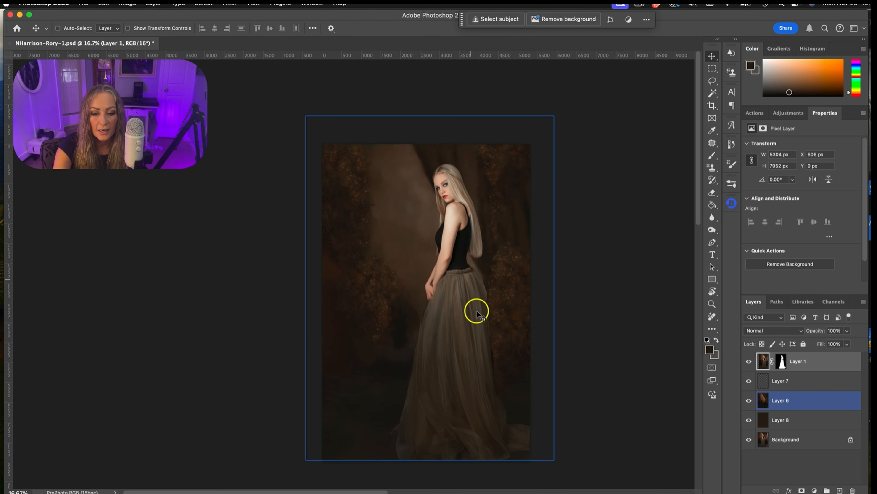
{"action": "left_click", "coordinate": [407, 323], "text": "super"}
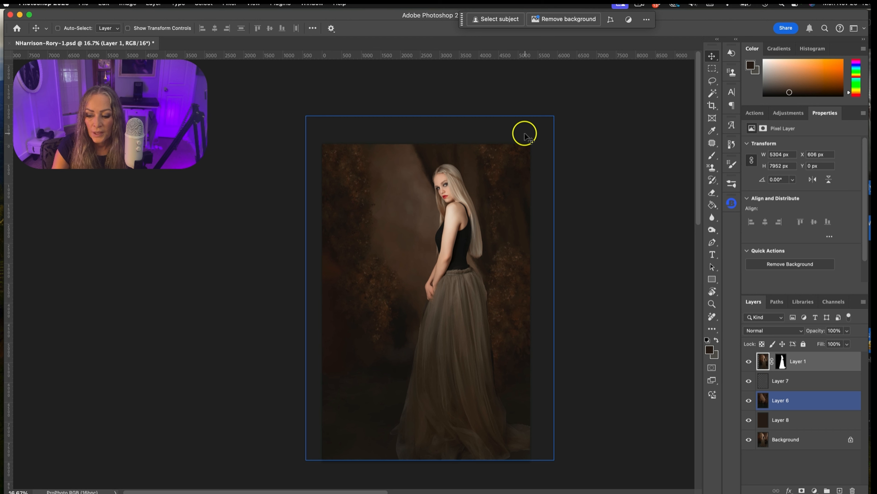
- Add a new layer above Layer 1 and define the current image as a pattern named 2
{"action": "left_click", "coordinate": [830, 361]}
{"action": "left_click", "coordinate": [839, 488]}
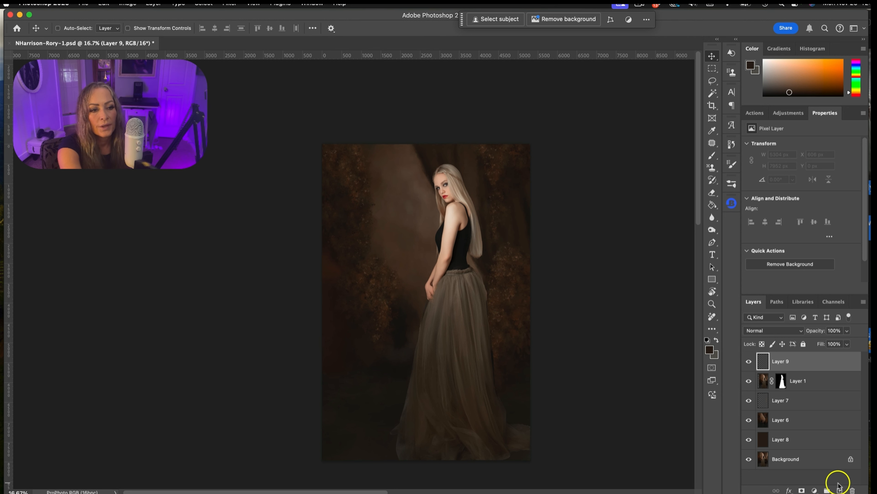
{"action": "left_click", "coordinate": [103, 3]}
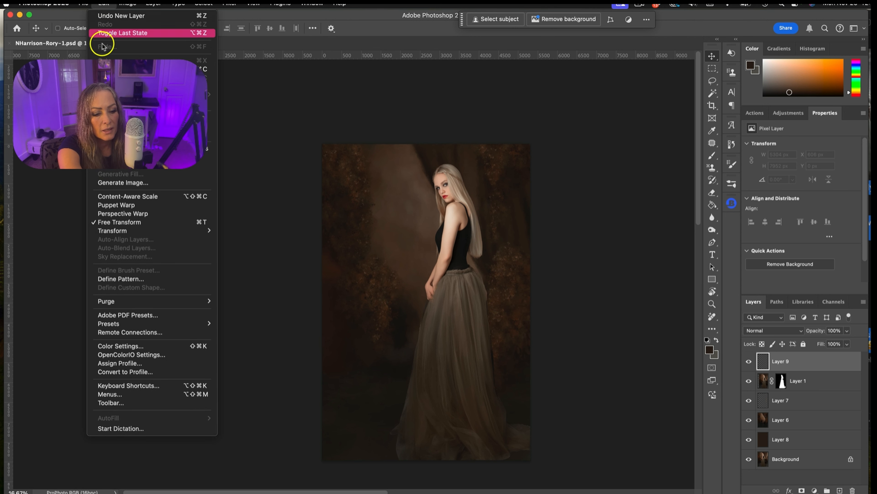
{"action": "left_click", "coordinate": [130, 278]}
{"action": "type", "text": "d"}
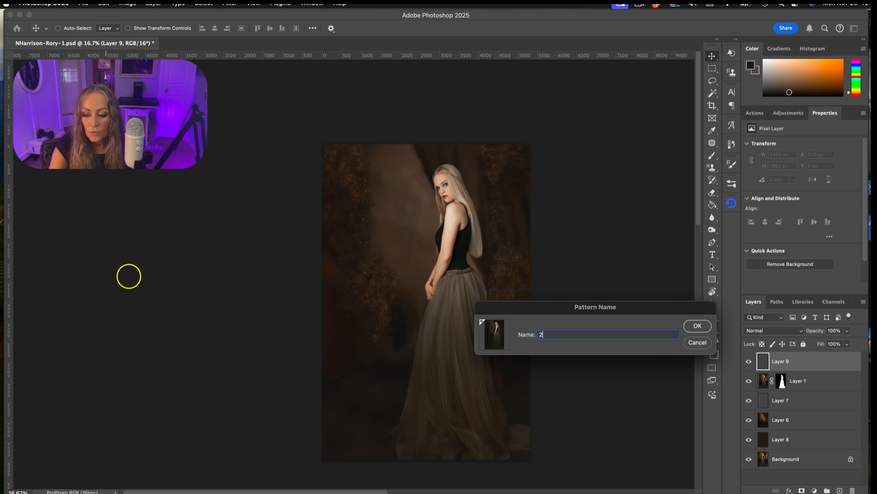
{"action": "left_click", "coordinate": [694, 321]}
- Switch to the Pattern Stamp tool with the newly defined portrait pattern as its source
{"action": "left_click", "coordinate": [712, 167]}
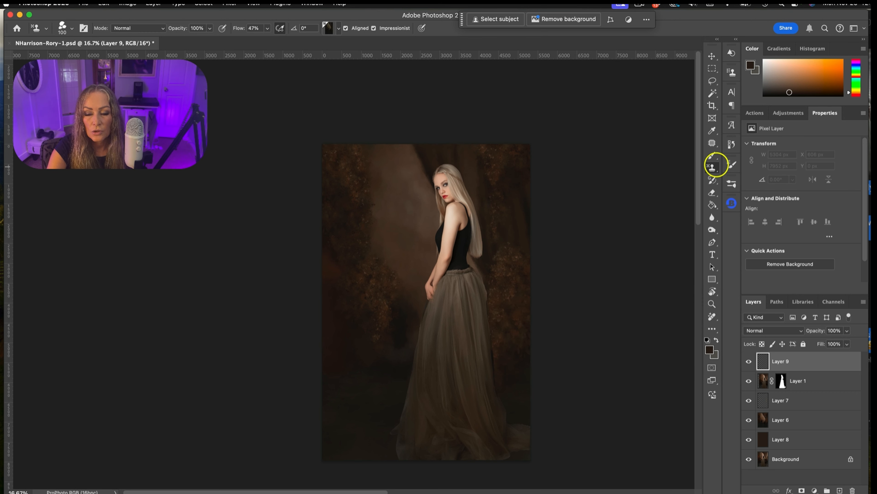
{"action": "left_click", "coordinate": [338, 28]}
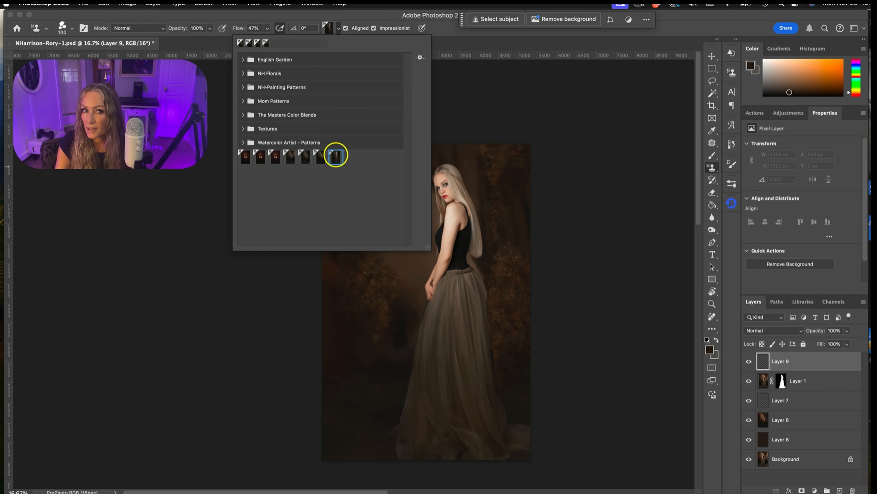
{"action": "left_click", "coordinate": [672, 38]}
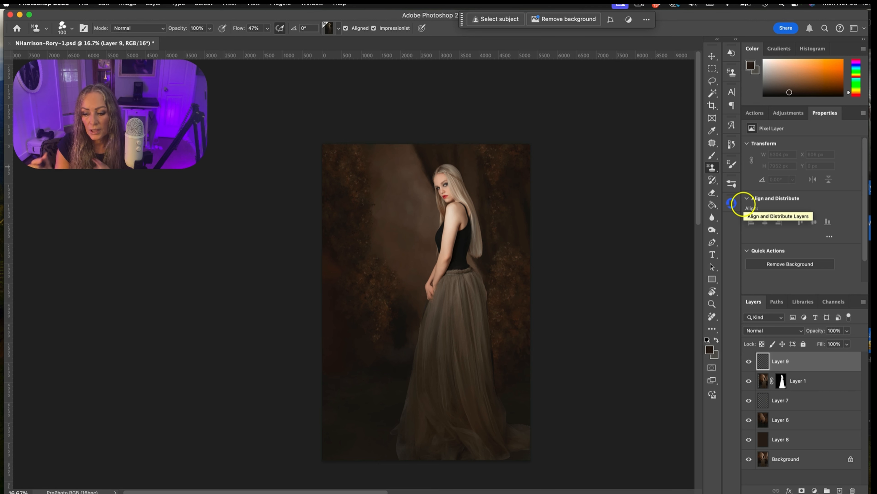
- Convert Layer 1 to a smart object and rasterize it so its mask is applied
{"action": "left_click", "coordinate": [825, 374]}
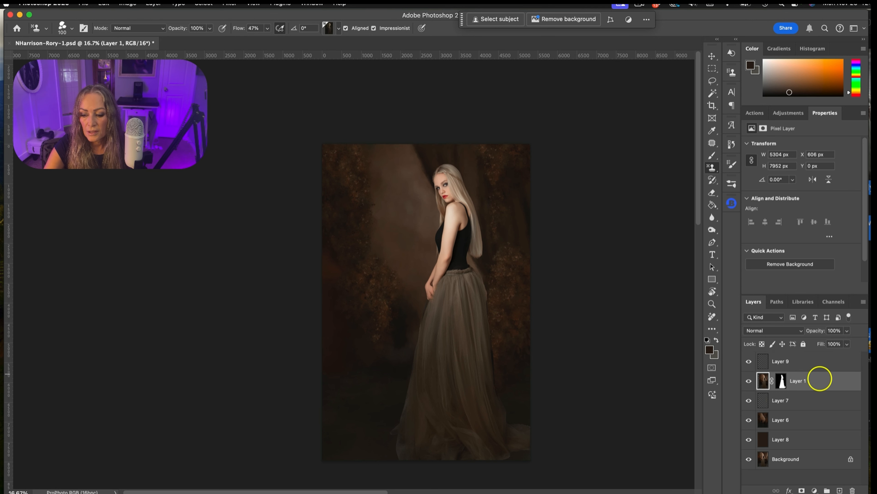
{"action": "right_click", "coordinate": [824, 381]}
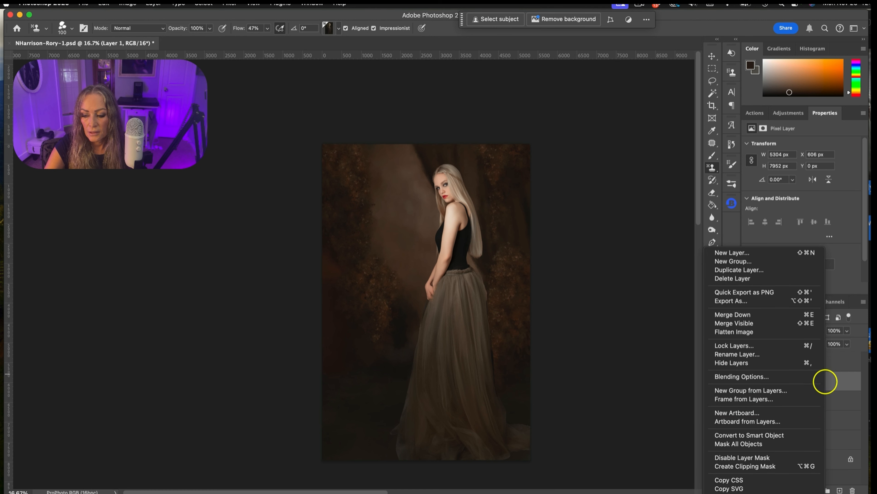
{"action": "left_click", "coordinate": [784, 434]}
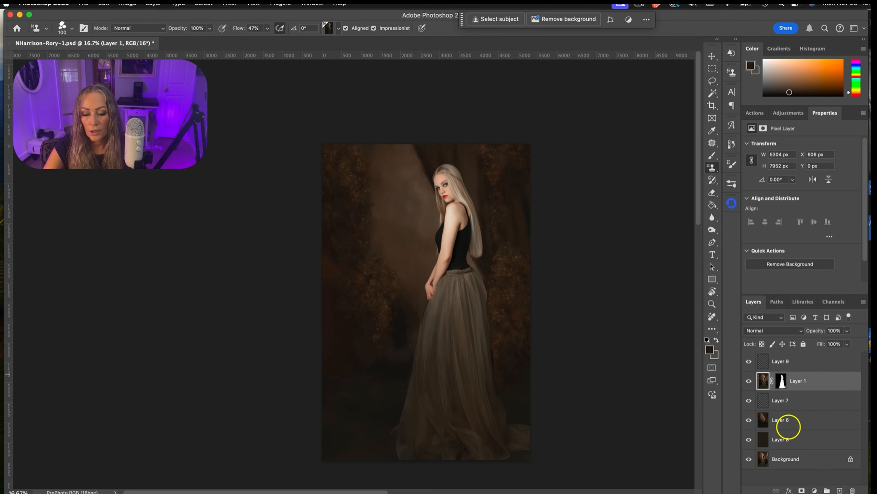
{"action": "right_click", "coordinate": [809, 376]}
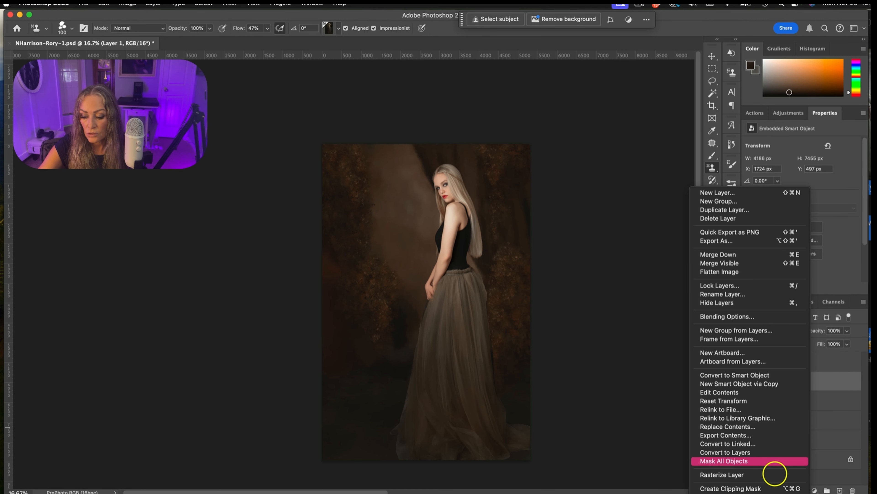
{"action": "left_click", "coordinate": [774, 473]}
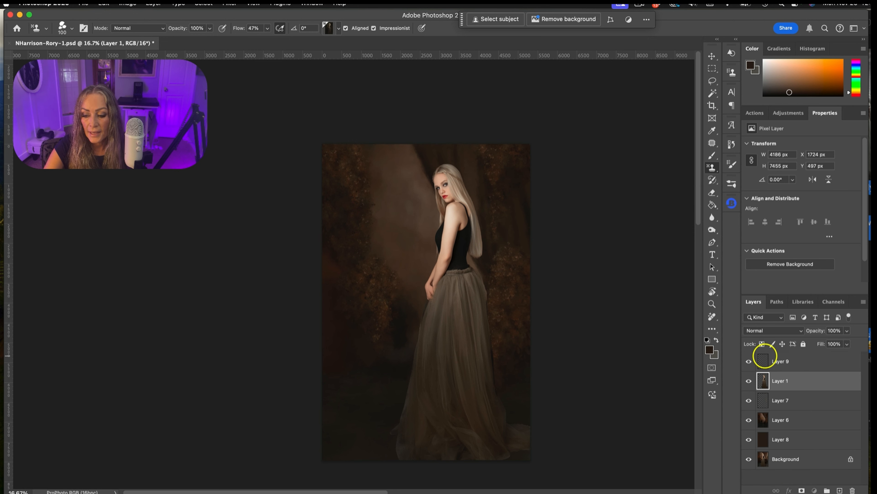
- Select Layer 9 and choose the PAT-NH-3 brush from the PATT NH set at 130 px with 22% flow
{"action": "left_click", "coordinate": [764, 357]}
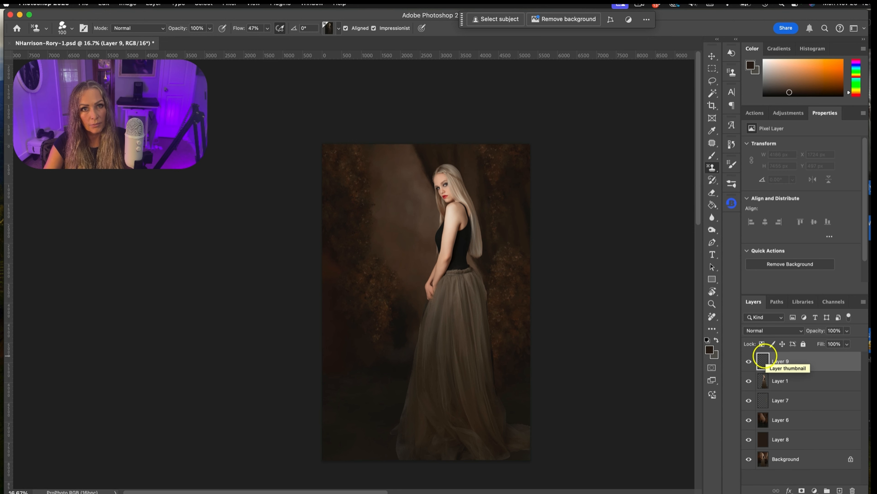
{"action": "left_click", "coordinate": [734, 182]}
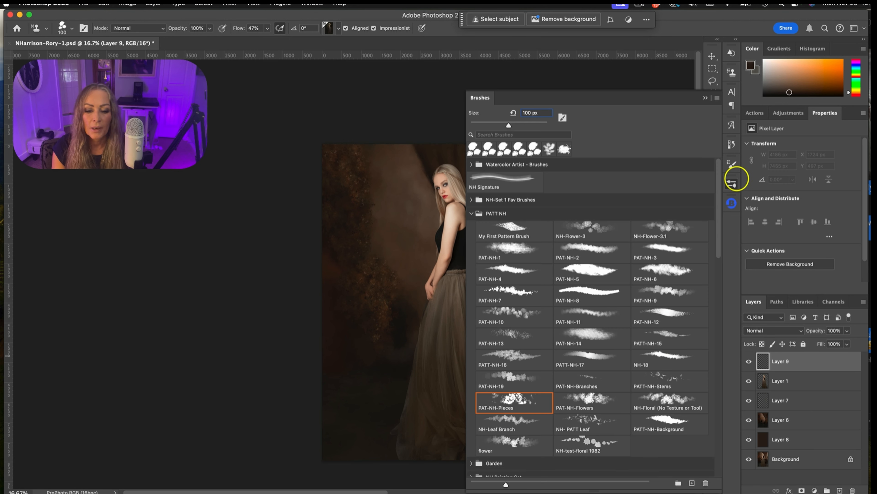
{"action": "left_click", "coordinate": [676, 242]}
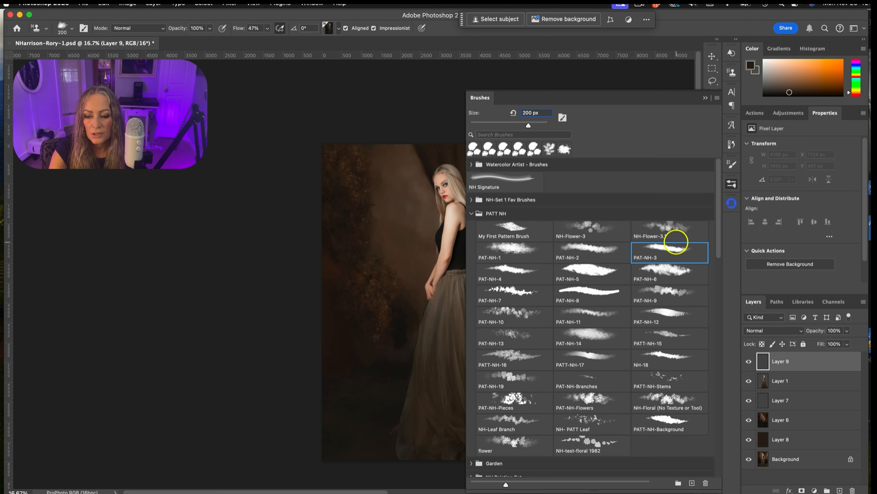
{"action": "left_click", "coordinate": [705, 96]}
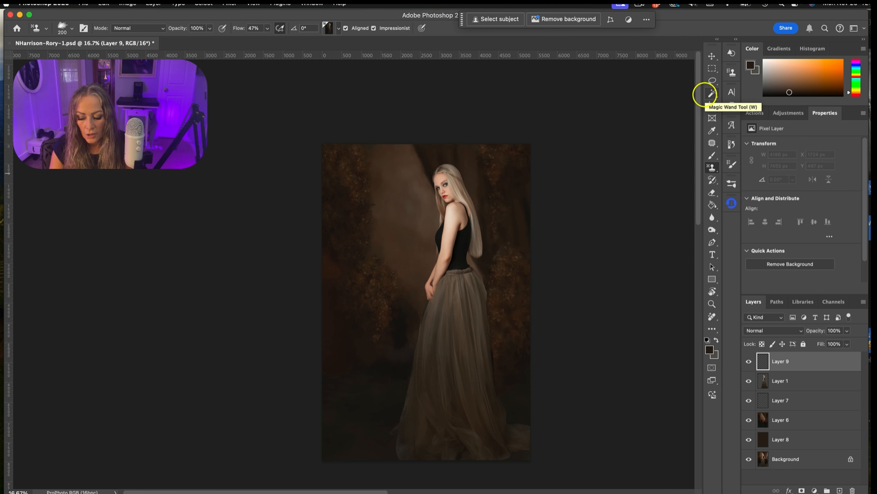
{"action": "key", "text": "super+equal"}
{"action": "key", "text": "super+equal"}
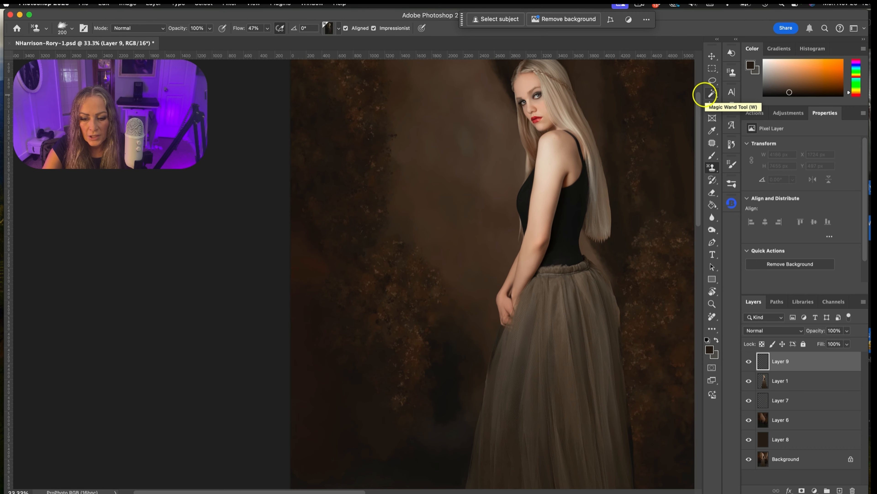
{"action": "left_click_drag", "start_coordinate": [621, 278], "coordinate": [536, 265]}
{"action": "left_click", "coordinate": [267, 28]}
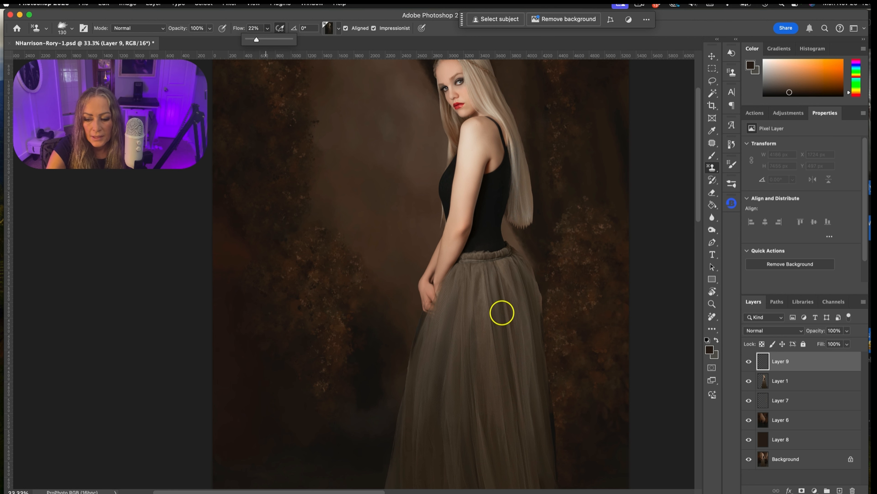
- Stamp painterly strokes down the skirt's right edge from below the waistband towards the hem to blend it into the background
{"action": "mouse_move", "coordinate": [531, 265]}
{"action": "left_mouse_down"}
{"action": "mouse_move", "coordinate": [542, 341]}
{"action": "mouse_move", "coordinate": [516, 251]}
{"action": "mouse_move", "coordinate": [541, 310]}
{"action": "mouse_move", "coordinate": [548, 384]}
{"action": "mouse_move", "coordinate": [544, 349]}
{"action": "mouse_move", "coordinate": [576, 365]}
{"action": "left_mouse_up"}
{"action": "scroll", "coordinate": [576, 365], "scroll_direction": "down", "scroll_amount": 5}
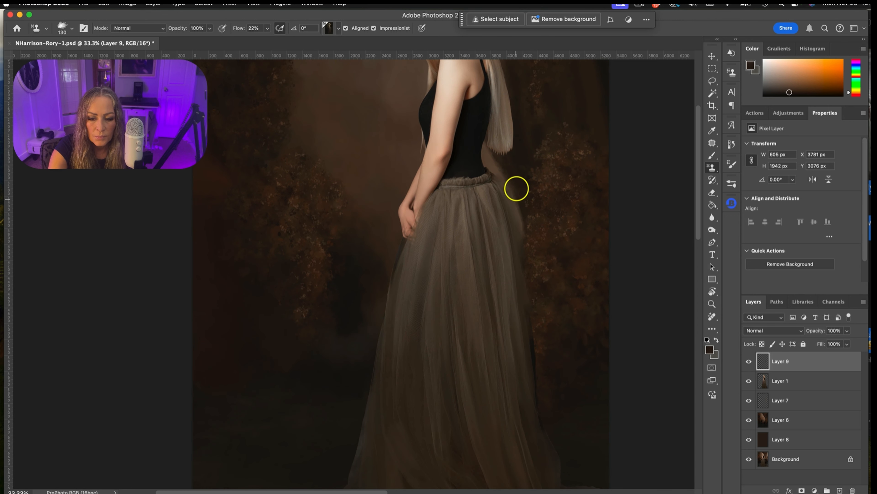
{"action": "mouse_move", "coordinate": [518, 189]}
{"action": "left_mouse_down"}
{"action": "mouse_move", "coordinate": [523, 206]}
{"action": "mouse_move", "coordinate": [513, 199]}
{"action": "left_mouse_up"}
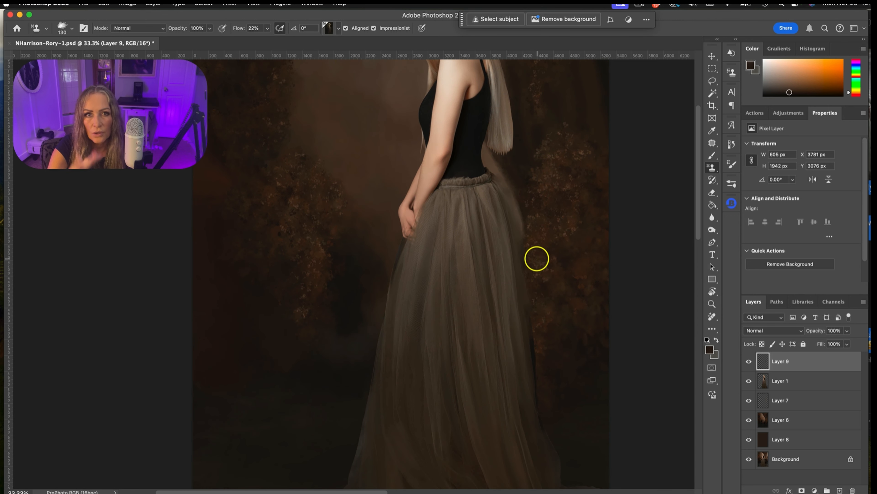
{"action": "mouse_move", "coordinate": [537, 259]}
{"action": "left_mouse_down"}
{"action": "mouse_move", "coordinate": [531, 340]}
{"action": "mouse_move", "coordinate": [525, 304]}
{"action": "mouse_move", "coordinate": [529, 343]}
{"action": "left_mouse_up"}
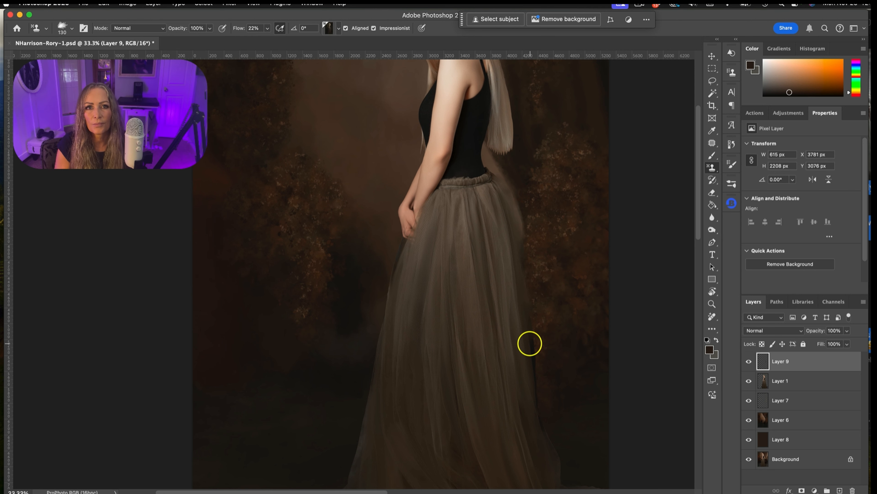
{"action": "mouse_move", "coordinate": [530, 344]}
{"action": "left_mouse_down"}
{"action": "mouse_move", "coordinate": [519, 248]}
{"action": "mouse_move", "coordinate": [541, 428]}
{"action": "mouse_move", "coordinate": [527, 374]}
{"action": "left_mouse_up"}
{"action": "scroll", "coordinate": [544, 345], "scroll_direction": "down", "scroll_amount": 4}
{"action": "mouse_move", "coordinate": [545, 345]}
{"action": "left_mouse_down"}
{"action": "mouse_move", "coordinate": [530, 366]}
{"action": "mouse_move", "coordinate": [548, 419]}
{"action": "mouse_move", "coordinate": [543, 375]}
{"action": "left_mouse_up"}
- Stamp strokes along the skirt's left edge, hem and trailing right side, raising the brush from 83 to 113 px
{"action": "mouse_move", "coordinate": [374, 215]}
{"action": "left_mouse_down"}
{"action": "mouse_move", "coordinate": [387, 174]}
{"action": "mouse_move", "coordinate": [374, 229]}
{"action": "mouse_move", "coordinate": [380, 196]}
{"action": "mouse_move", "coordinate": [382, 209]}
{"action": "mouse_move", "coordinate": [395, 178]}
{"action": "mouse_move", "coordinate": [338, 406]}
{"action": "mouse_move", "coordinate": [356, 325]}
{"action": "mouse_move", "coordinate": [347, 383]}
{"action": "mouse_move", "coordinate": [313, 439]}
{"action": "mouse_move", "coordinate": [327, 430]}
{"action": "mouse_move", "coordinate": [322, 439]}
{"action": "mouse_move", "coordinate": [330, 440]}
{"action": "mouse_move", "coordinate": [313, 439]}
{"action": "left_mouse_up"}
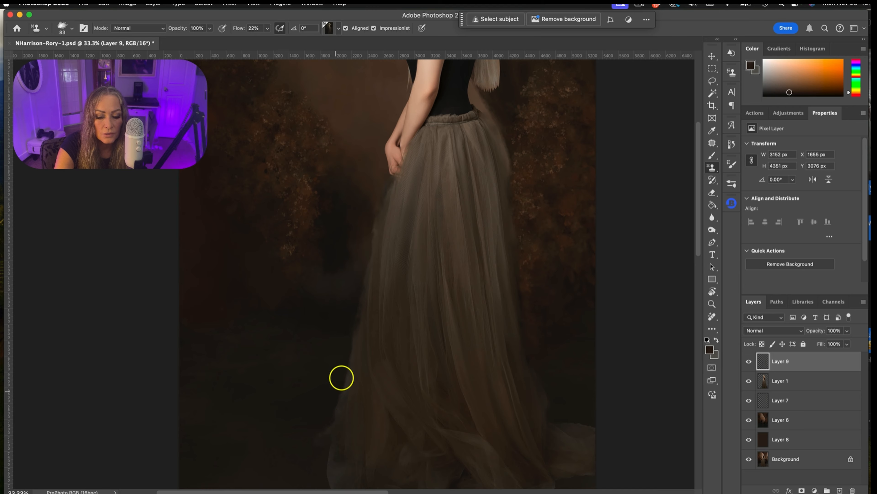
{"action": "left_click_drag", "start_coordinate": [455, 325], "coordinate": [515, 280]}
{"action": "key", "text": "]"}
{"action": "key", "text": "]"}
{"action": "key", "text": "]"}
{"action": "mouse_move", "coordinate": [389, 393]}
{"action": "left_mouse_down"}
{"action": "mouse_move", "coordinate": [393, 446]}
{"action": "mouse_move", "coordinate": [404, 442]}
{"action": "mouse_move", "coordinate": [397, 446]}
{"action": "mouse_move", "coordinate": [394, 412]}
{"action": "mouse_move", "coordinate": [407, 344]}
{"action": "left_mouse_up"}
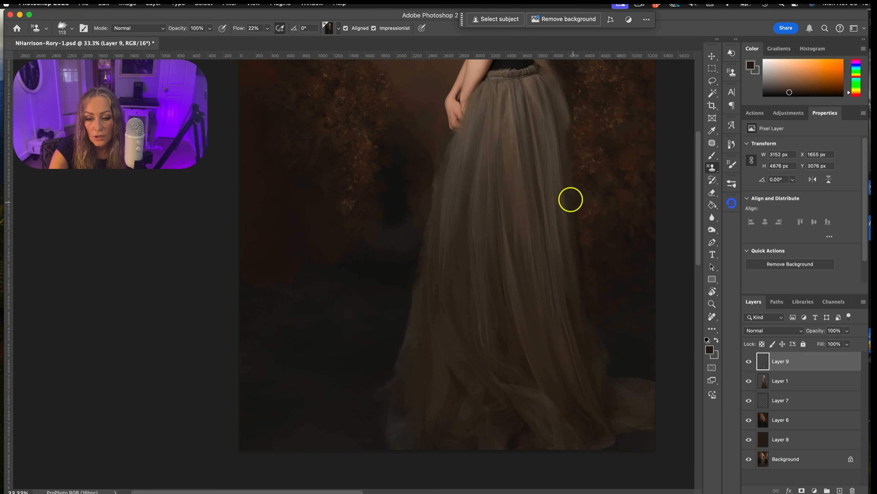
{"action": "mouse_move", "coordinate": [596, 338]}
{"action": "left_mouse_down"}
{"action": "mouse_move", "coordinate": [627, 391]}
{"action": "mouse_move", "coordinate": [593, 385]}
{"action": "mouse_move", "coordinate": [601, 368]}
{"action": "mouse_move", "coordinate": [578, 359]}
{"action": "mouse_move", "coordinate": [602, 368]}
{"action": "mouse_move", "coordinate": [578, 359]}
{"action": "mouse_move", "coordinate": [612, 365]}
{"action": "mouse_move", "coordinate": [598, 382]}
{"action": "mouse_move", "coordinate": [610, 407]}
{"action": "mouse_move", "coordinate": [579, 418]}
{"action": "mouse_move", "coordinate": [572, 430]}
{"action": "mouse_move", "coordinate": [548, 434]}
{"action": "left_mouse_up"}
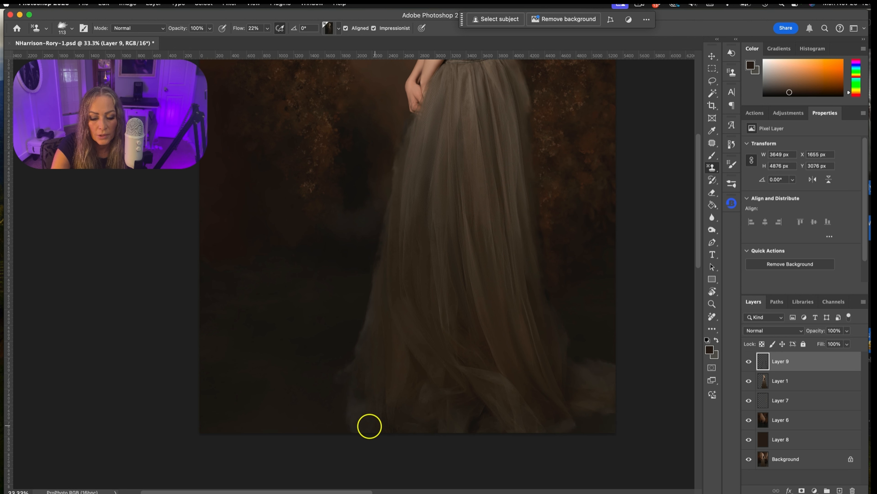
{"action": "mouse_move", "coordinate": [394, 206]}
{"action": "left_mouse_down"}
{"action": "mouse_move", "coordinate": [386, 216]}
{"action": "mouse_move", "coordinate": [393, 176]}
{"action": "left_mouse_up"}
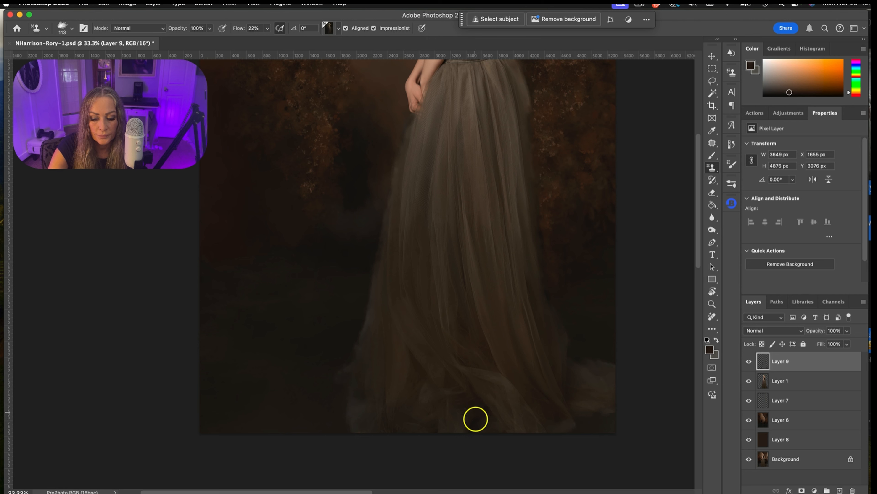
- Pattern-stamp strokes over the skirt's waistband and the edge at the back of the waist with a brush smaller than 113 px
{"action": "scroll", "coordinate": [526, 241], "scroll_direction": "up", "scroll_amount": 10}
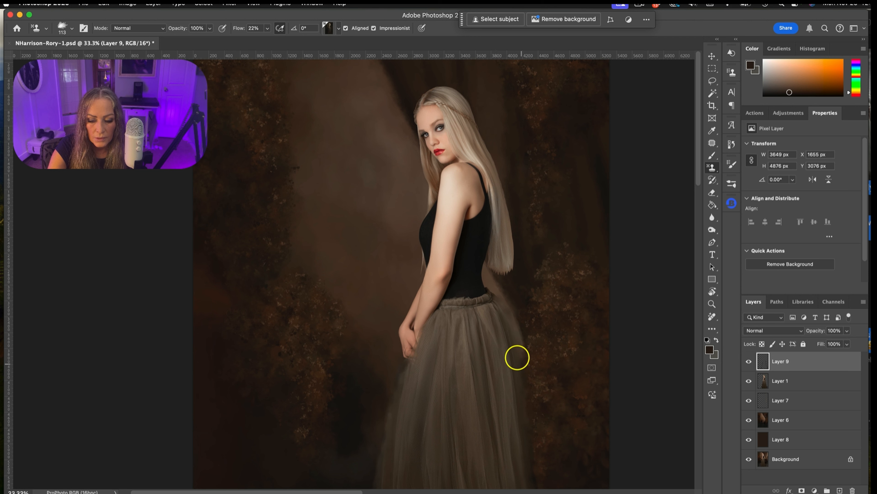
{"action": "mouse_move", "coordinate": [492, 301]}
{"action": "left_mouse_down"}
{"action": "mouse_move", "coordinate": [474, 306]}
{"action": "mouse_move", "coordinate": [484, 291]}
{"action": "mouse_move", "coordinate": [451, 301]}
{"action": "mouse_move", "coordinate": [491, 299]}
{"action": "mouse_move", "coordinate": [475, 313]}
{"action": "mouse_move", "coordinate": [479, 294]}
{"action": "mouse_move", "coordinate": [469, 298]}
{"action": "mouse_move", "coordinate": [489, 303]}
{"action": "mouse_move", "coordinate": [476, 310]}
{"action": "mouse_move", "coordinate": [484, 345]}
{"action": "mouse_move", "coordinate": [489, 284]}
{"action": "mouse_move", "coordinate": [464, 308]}
{"action": "mouse_move", "coordinate": [444, 303]}
{"action": "mouse_move", "coordinate": [492, 288]}
{"action": "left_mouse_up"}
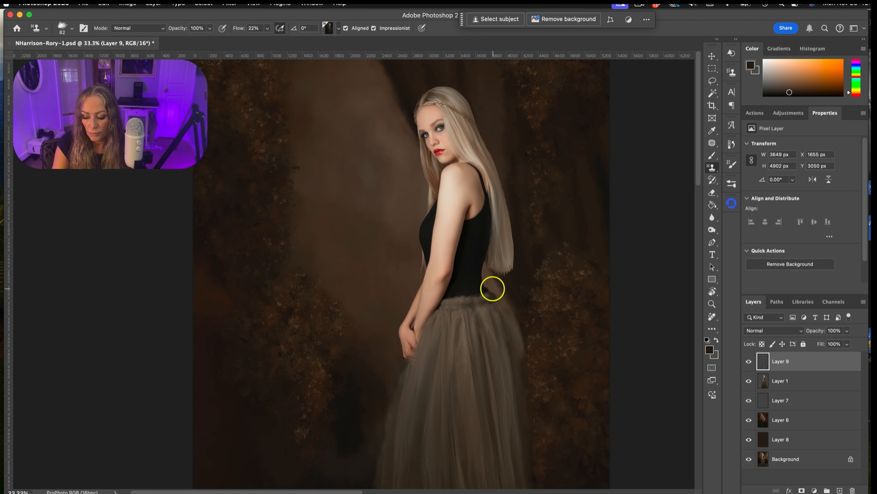
{"action": "key", "text": "bracketleft"}
{"action": "key", "text": "bracketleft"}
{"action": "key", "text": "bracketleft"}
{"action": "key", "text": "bracketleft"}
{"action": "mouse_move", "coordinate": [490, 288]}
{"action": "left_mouse_down"}
{"action": "mouse_move", "coordinate": [480, 298]}
{"action": "mouse_move", "coordinate": [501, 311]}
{"action": "mouse_move", "coordinate": [491, 313]}
{"action": "mouse_move", "coordinate": [492, 331]}
{"action": "mouse_move", "coordinate": [466, 326]}
{"action": "mouse_move", "coordinate": [453, 308]}
{"action": "mouse_move", "coordinate": [433, 324]}
{"action": "mouse_move", "coordinate": [444, 304]}
{"action": "mouse_move", "coordinate": [452, 307]}
{"action": "left_mouse_up"}
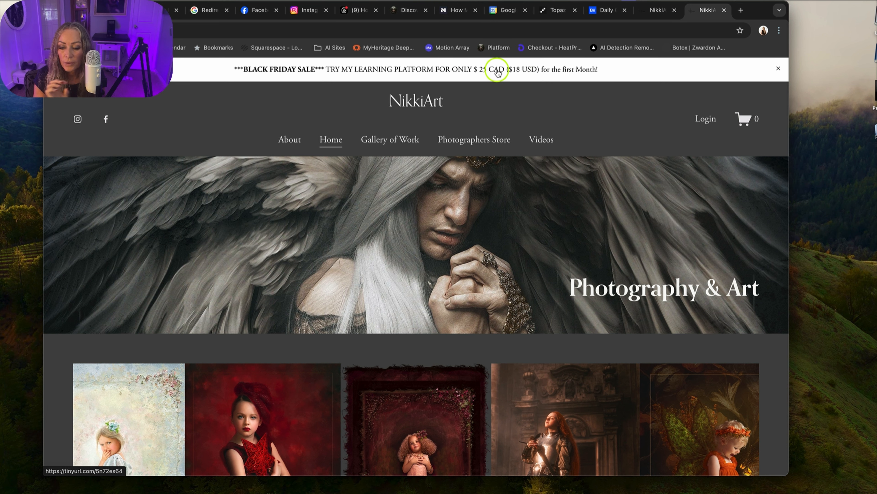
- Switch to the NikkiArt website in the browser and look over the home page's sale banner and artwork samples
{"action": "scroll", "coordinate": [497, 228], "scroll_direction": "down", "scroll_amount": 5}
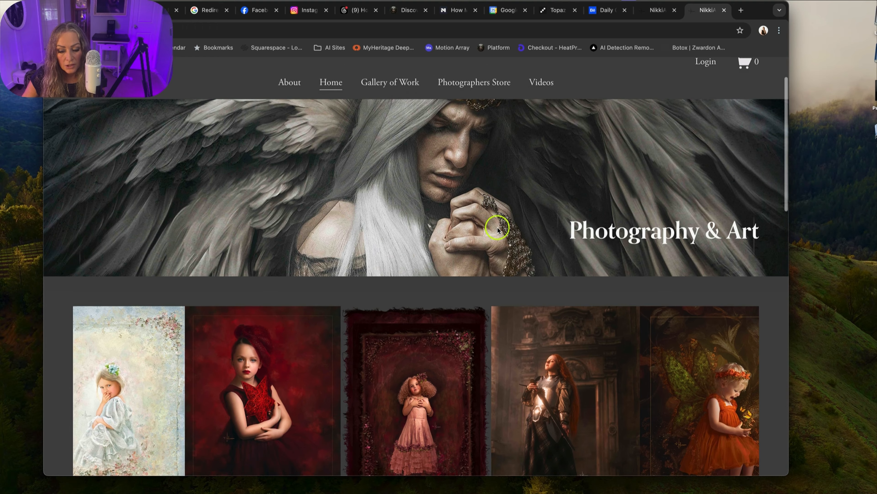
{"action": "scroll", "coordinate": [497, 227], "scroll_direction": "down", "scroll_amount": 1}
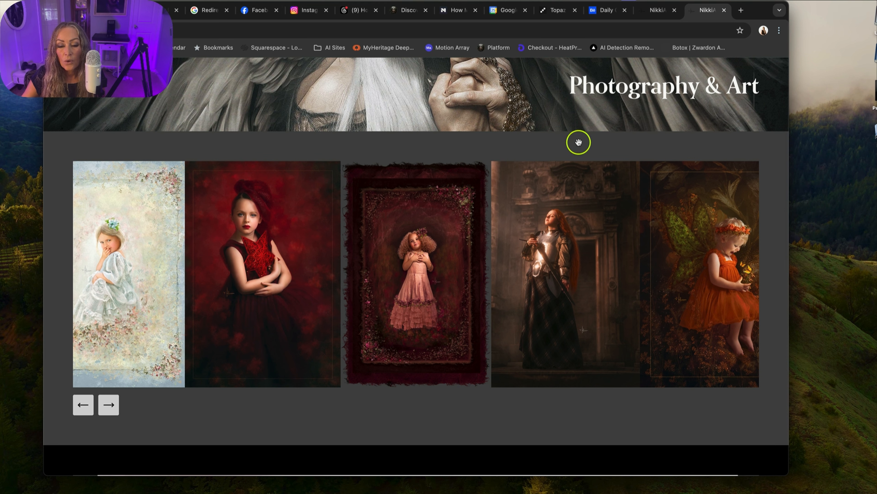
{"action": "scroll", "coordinate": [402, 115], "scroll_direction": "up", "scroll_amount": 3}
{"action": "scroll", "coordinate": [402, 116], "scroll_direction": "up", "scroll_amount": 5}
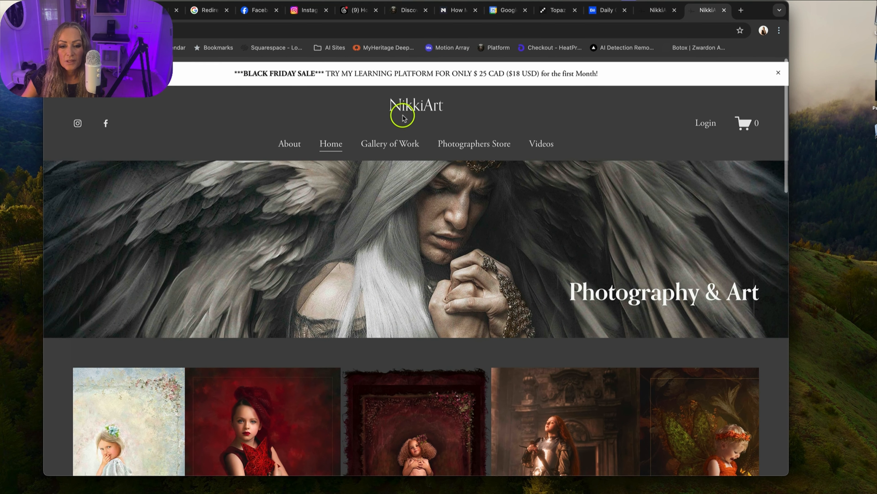
- Open the Photographers Store and browse its product categories, from Photoshop Actions and Textures & Overlays to Photoshop Brushes and Books
{"action": "left_click", "coordinate": [482, 140]}
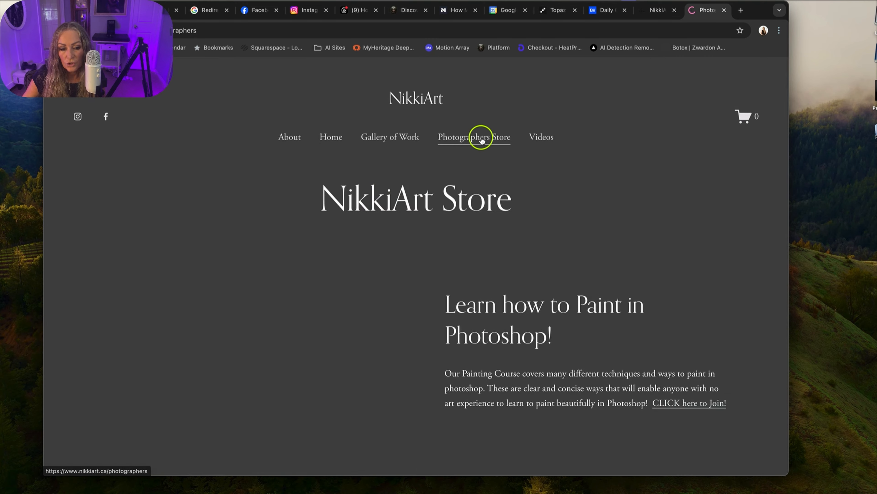
{"action": "scroll", "coordinate": [481, 140], "scroll_direction": "down", "scroll_amount": 15}
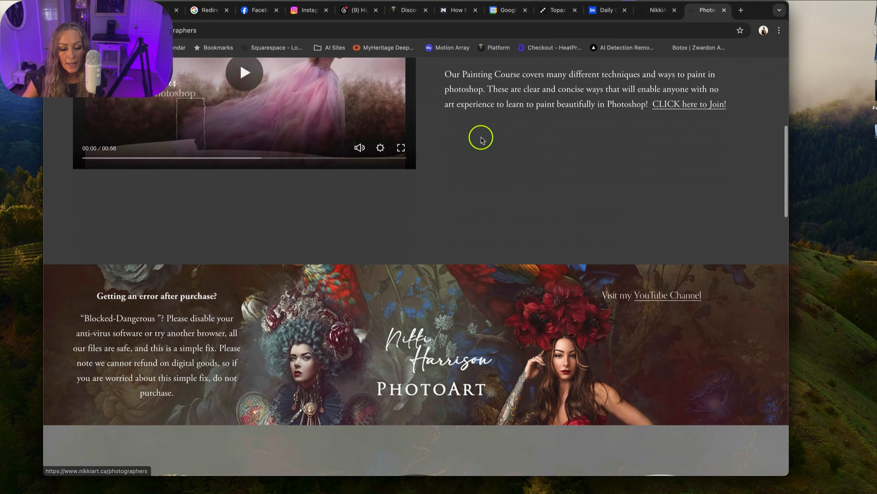
{"action": "scroll", "coordinate": [481, 140], "scroll_direction": "down", "scroll_amount": 6}
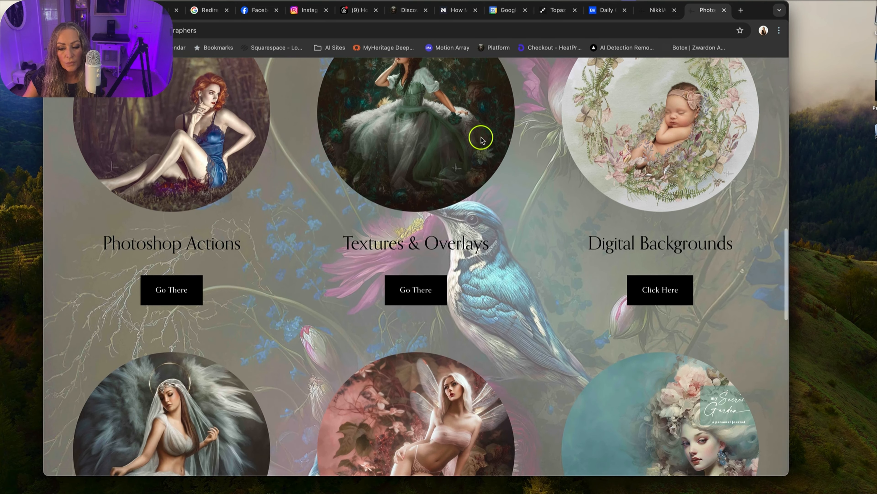
{"action": "scroll", "coordinate": [481, 138], "scroll_direction": "down", "scroll_amount": 3}
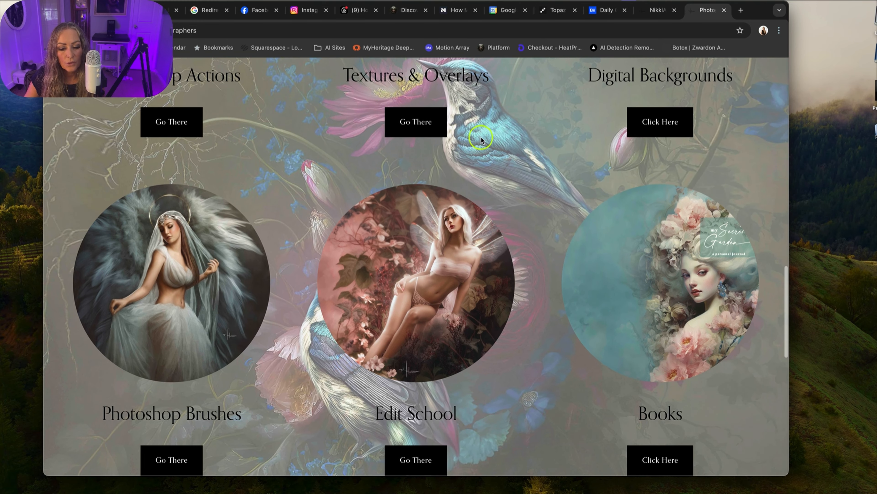
{"action": "scroll", "coordinate": [482, 139], "scroll_direction": "down", "scroll_amount": 2}
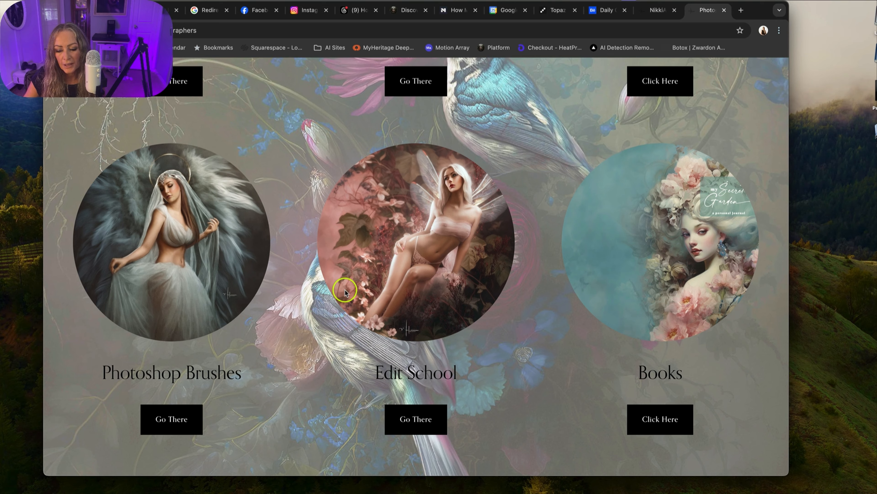
{"action": "scroll", "coordinate": [344, 292], "scroll_direction": "down", "scroll_amount": 3}
{"action": "scroll", "coordinate": [345, 292], "scroll_direction": "down", "scroll_amount": 2}
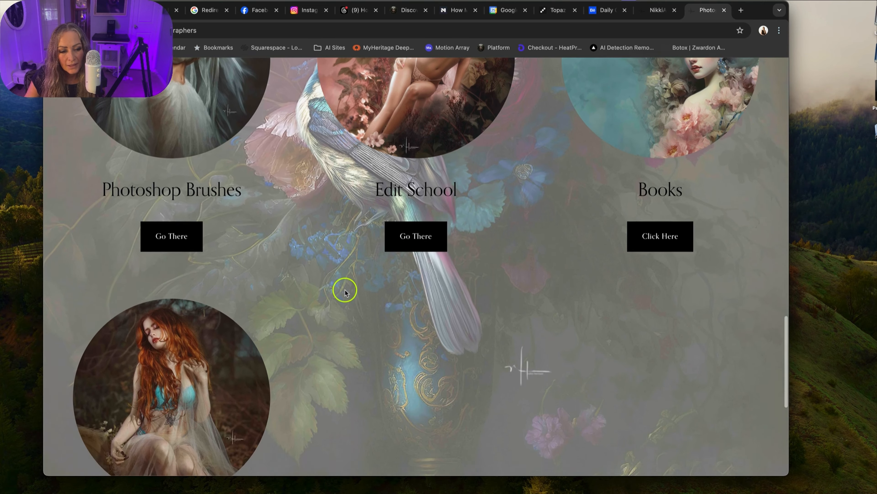
{"action": "scroll", "coordinate": [345, 292], "scroll_direction": "up", "scroll_amount": 7}
{"action": "scroll", "coordinate": [345, 292], "scroll_direction": "up", "scroll_amount": 2}
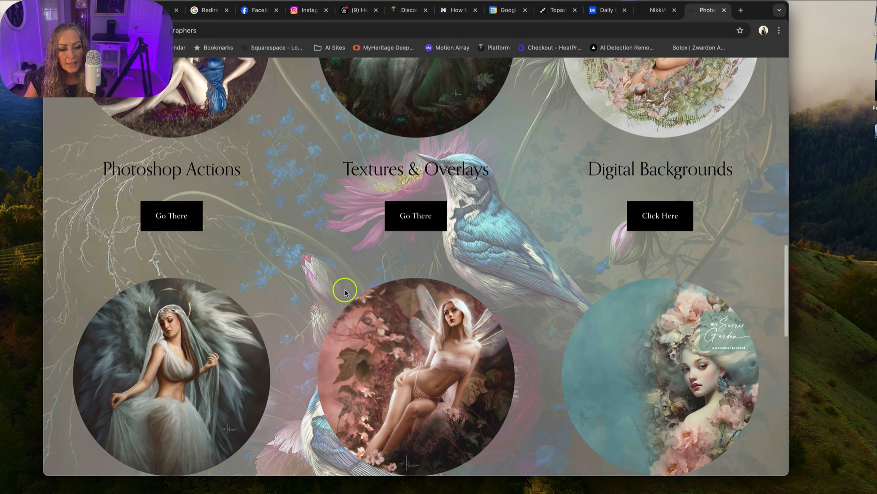
{"action": "scroll", "coordinate": [345, 290], "scroll_direction": "up", "scroll_amount": 1}
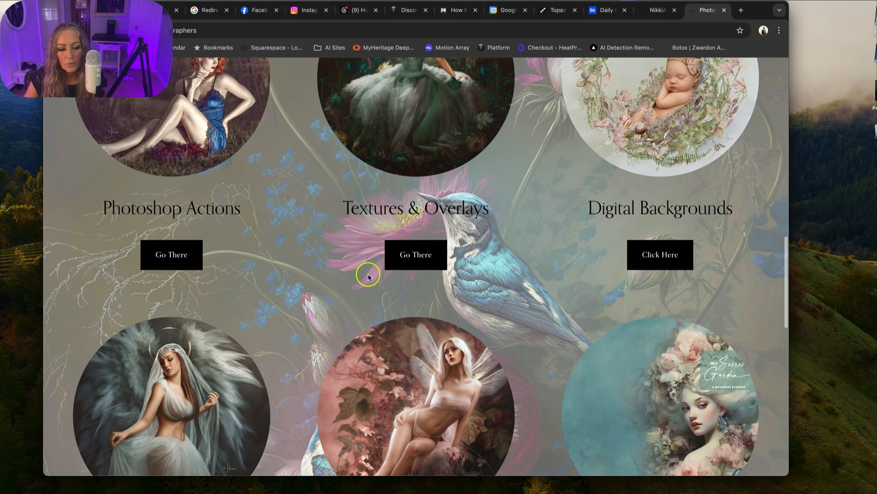
- Open the Textures & Overlays category and look over its first product listings
{"action": "left_click", "coordinate": [414, 253]}
{"action": "scroll", "coordinate": [414, 253], "scroll_direction": "down", "scroll_amount": 5}
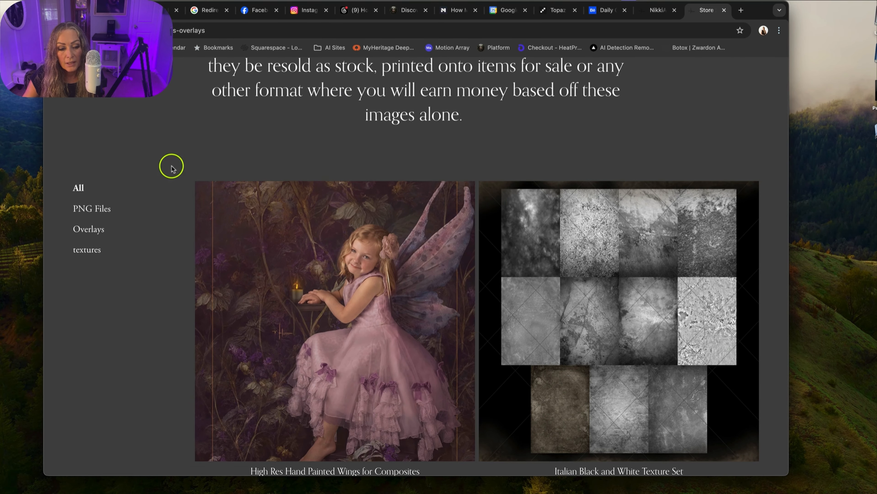
{"action": "scroll", "coordinate": [168, 176], "scroll_direction": "down", "scroll_amount": 2}
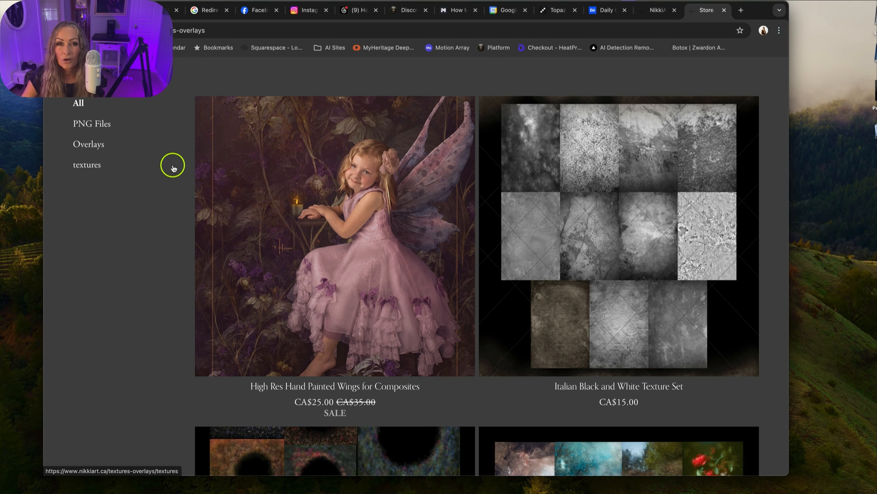
- Open the High Res Hand Painted Wings for Composites product and examine its description, example composites and wing set preview
{"action": "left_click", "coordinate": [301, 180]}
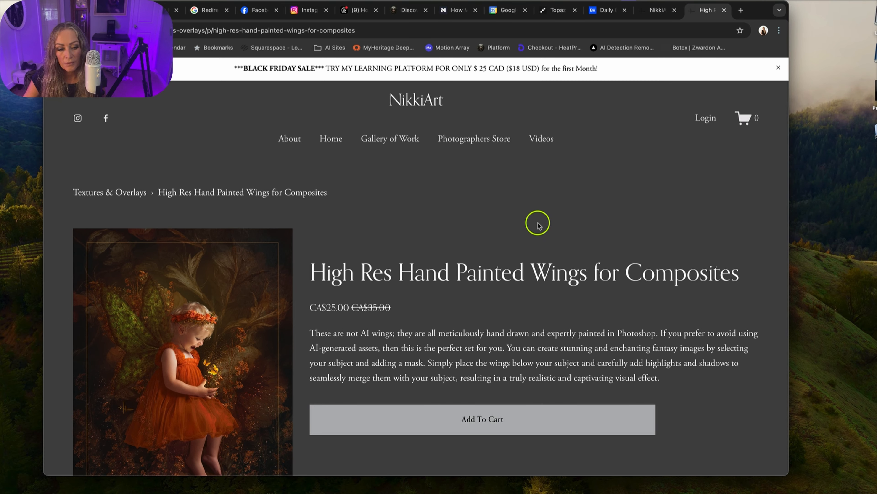
{"action": "scroll", "coordinate": [538, 223], "scroll_direction": "down", "scroll_amount": 3}
{"action": "scroll", "coordinate": [538, 222], "scroll_direction": "down", "scroll_amount": 4}
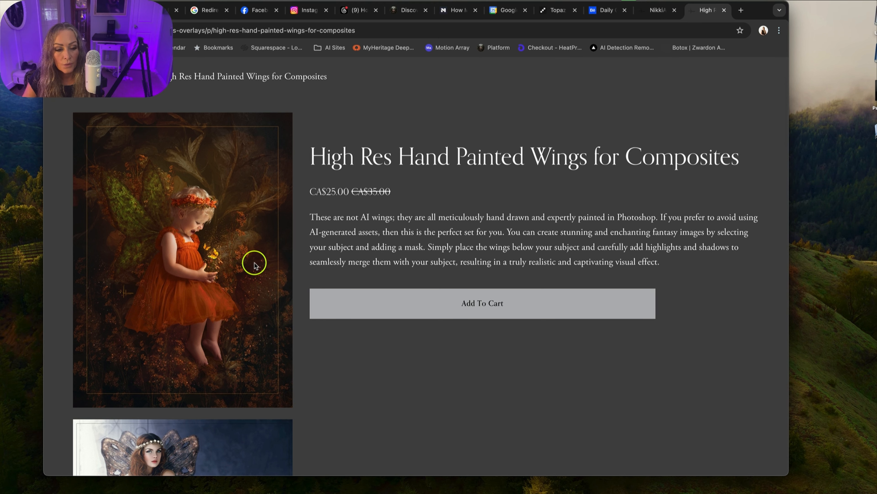
{"action": "scroll", "coordinate": [255, 265], "scroll_direction": "down", "scroll_amount": 1}
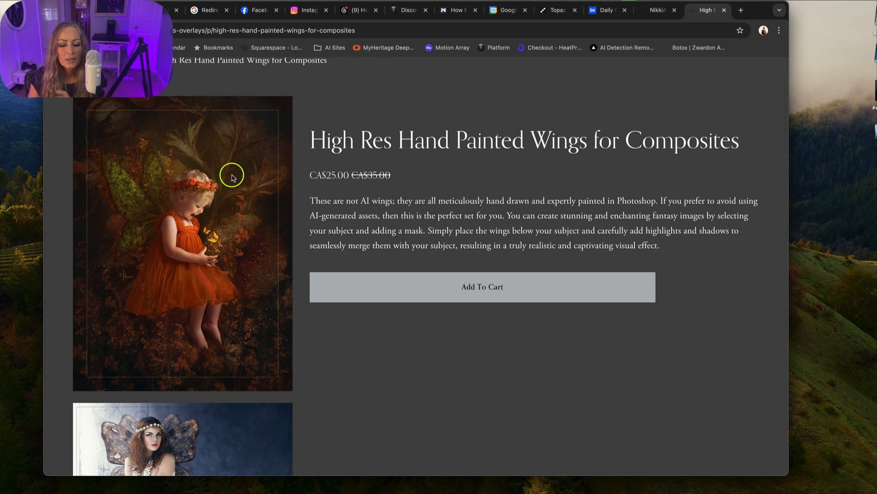
{"action": "scroll", "coordinate": [221, 156], "scroll_direction": "down", "scroll_amount": 5}
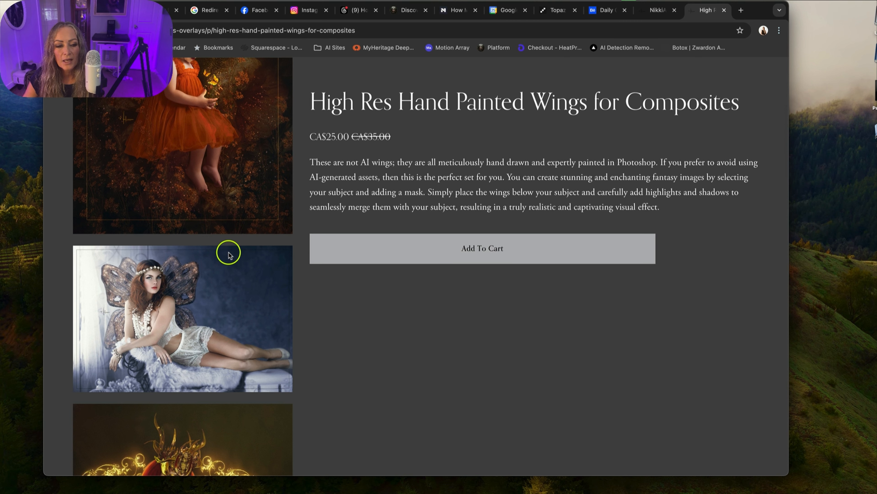
{"action": "scroll", "coordinate": [227, 251], "scroll_direction": "up", "scroll_amount": 2}
{"action": "scroll", "coordinate": [252, 192], "scroll_direction": "down", "scroll_amount": 3}
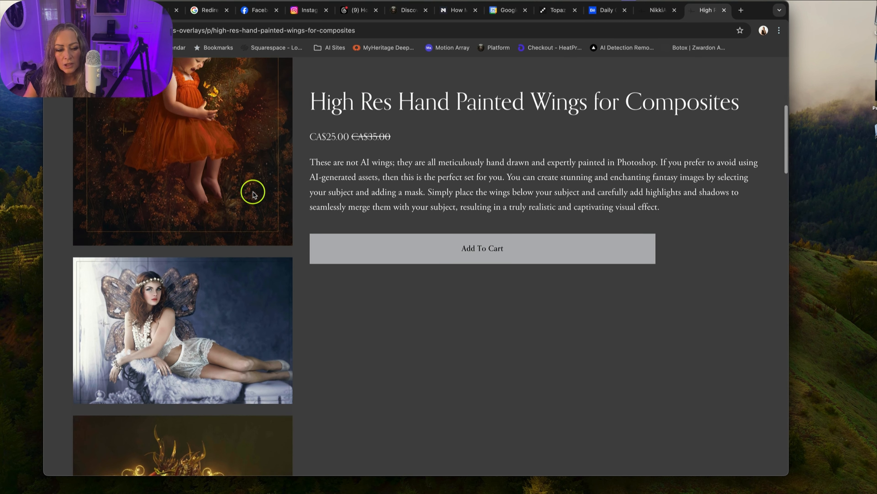
{"action": "scroll", "coordinate": [234, 241], "scroll_direction": "down", "scroll_amount": 5}
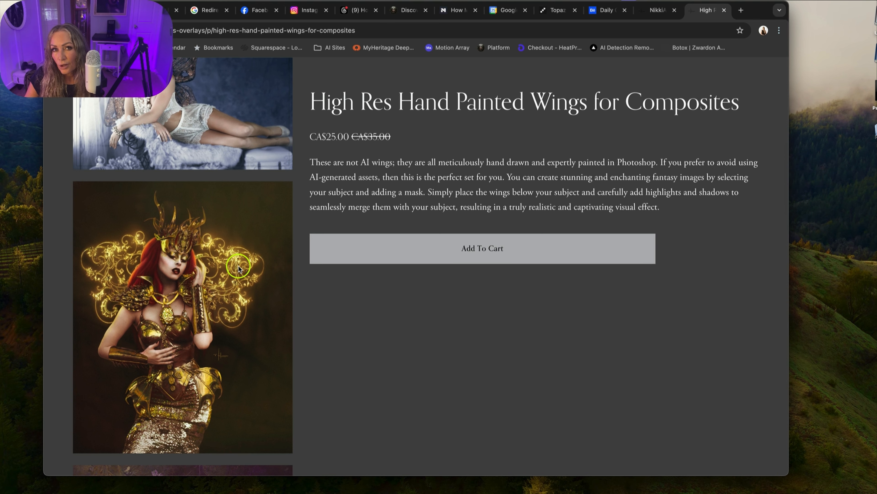
{"action": "scroll", "coordinate": [238, 268], "scroll_direction": "down", "scroll_amount": 10}
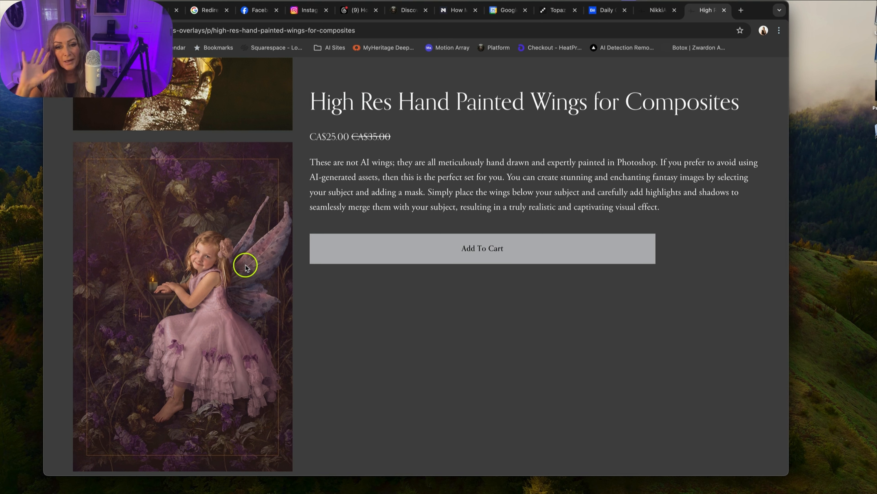
{"action": "scroll", "coordinate": [246, 266], "scroll_direction": "down", "scroll_amount": 6}
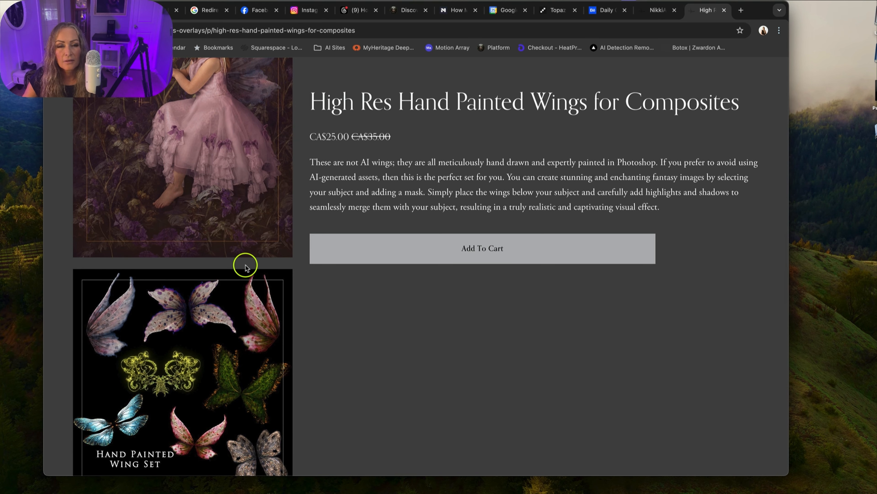
{"action": "scroll", "coordinate": [245, 265], "scroll_direction": "down", "scroll_amount": 2}
{"action": "scroll", "coordinate": [245, 263], "scroll_direction": "down", "scroll_amount": 2}
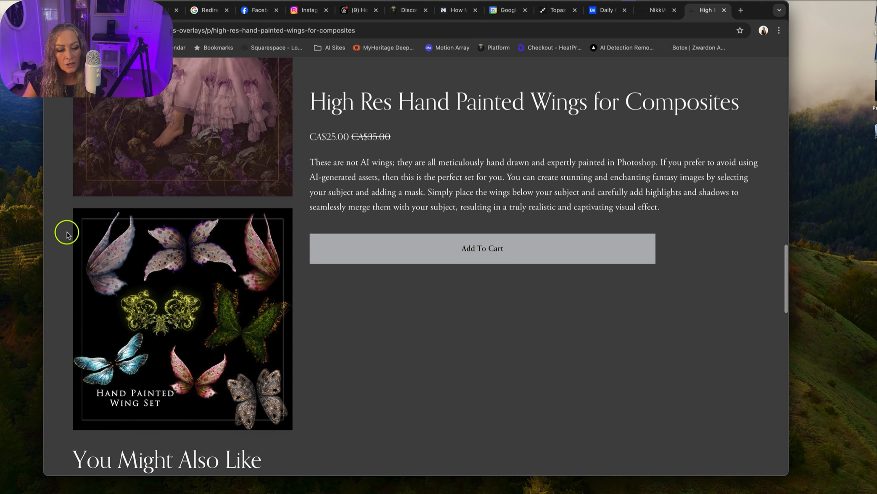
{"action": "scroll", "coordinate": [217, 288], "scroll_direction": "down", "scroll_amount": 1}
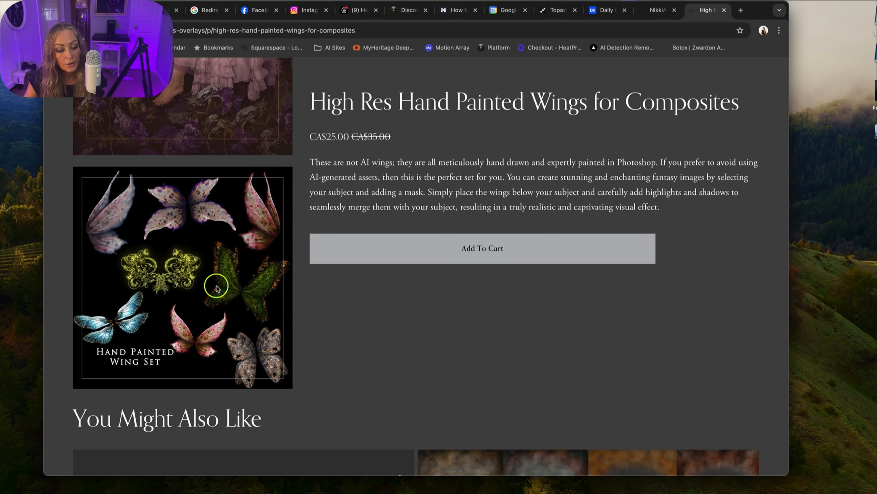
{"action": "scroll", "coordinate": [218, 289], "scroll_direction": "up", "scroll_amount": 3}
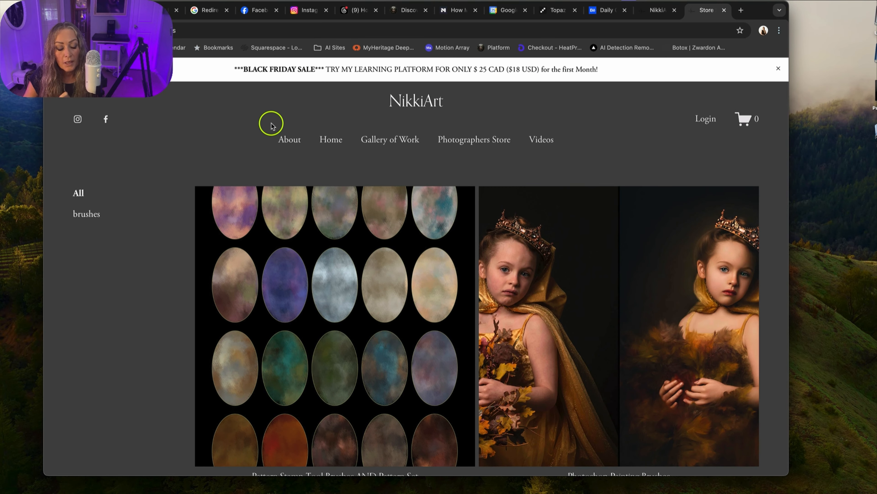
- Open the Pattern Stamp Tool Brushes AND Pattern Set product from the brushes listing and examine its pattern swatches and example portraits
{"action": "scroll", "coordinate": [272, 125], "scroll_direction": "down", "scroll_amount": 2}
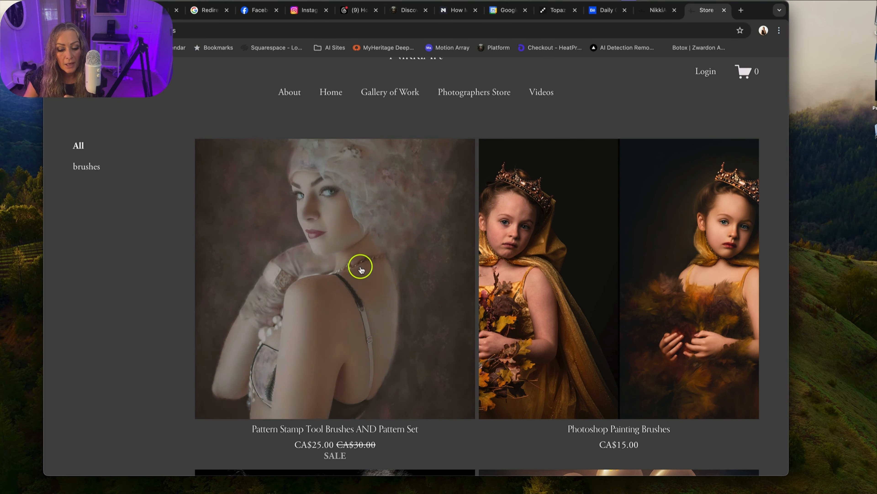
{"action": "left_click", "coordinate": [361, 267]}
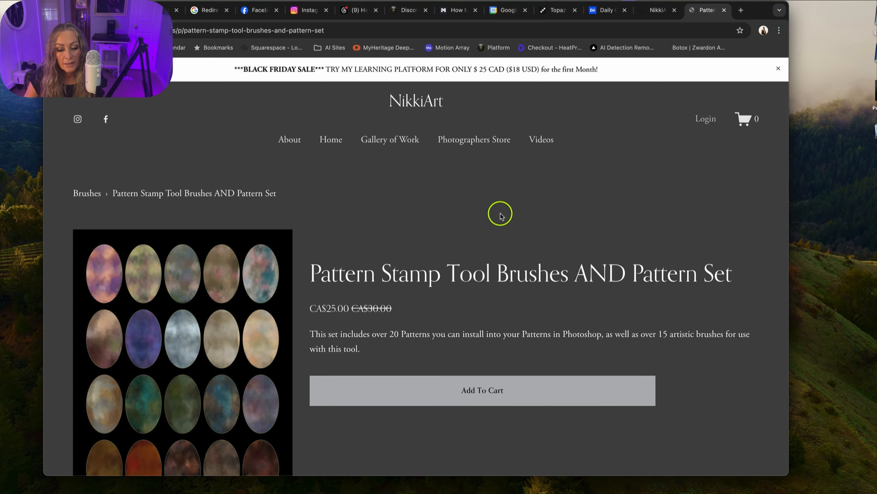
{"action": "scroll", "coordinate": [501, 216], "scroll_direction": "down", "scroll_amount": 2}
{"action": "scroll", "coordinate": [500, 213], "scroll_direction": "down", "scroll_amount": 2}
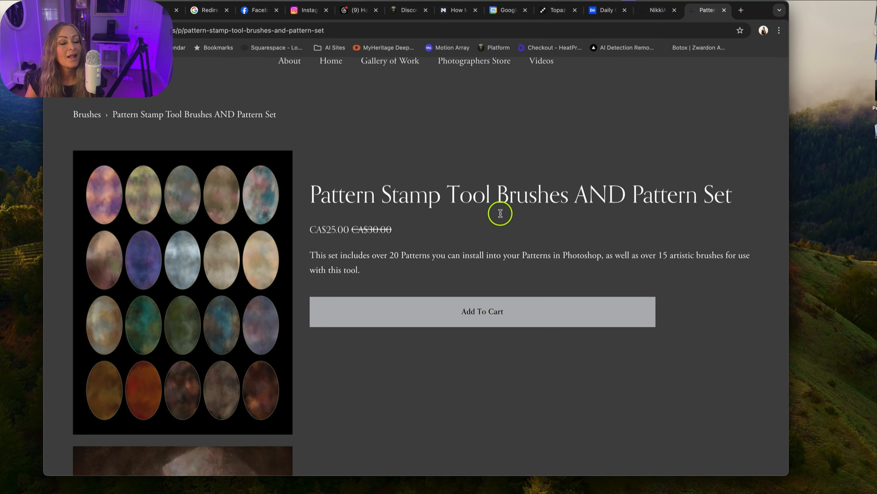
{"action": "scroll", "coordinate": [500, 213], "scroll_direction": "down", "scroll_amount": 5}
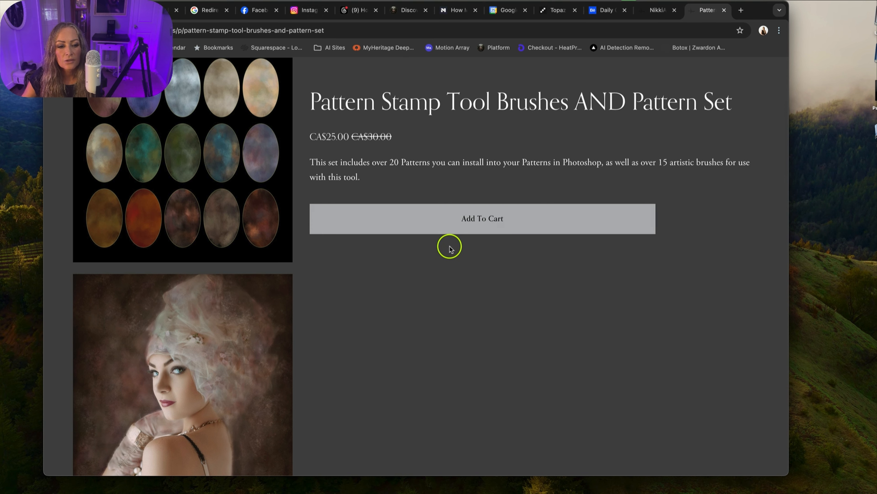
{"action": "scroll", "coordinate": [264, 157], "scroll_direction": "down", "scroll_amount": 3}
{"action": "scroll", "coordinate": [262, 155], "scroll_direction": "down", "scroll_amount": 3}
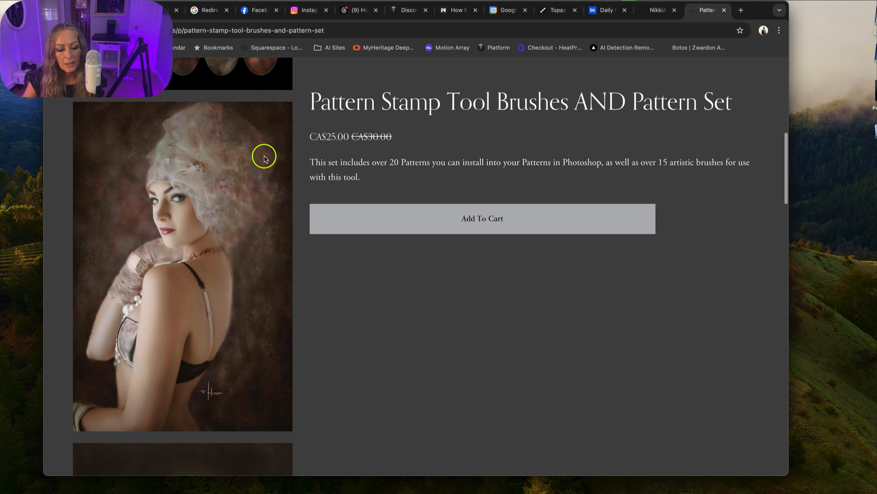
{"action": "scroll", "coordinate": [245, 235], "scroll_direction": "down", "scroll_amount": 5}
{"action": "scroll", "coordinate": [245, 235], "scroll_direction": "down", "scroll_amount": 10}
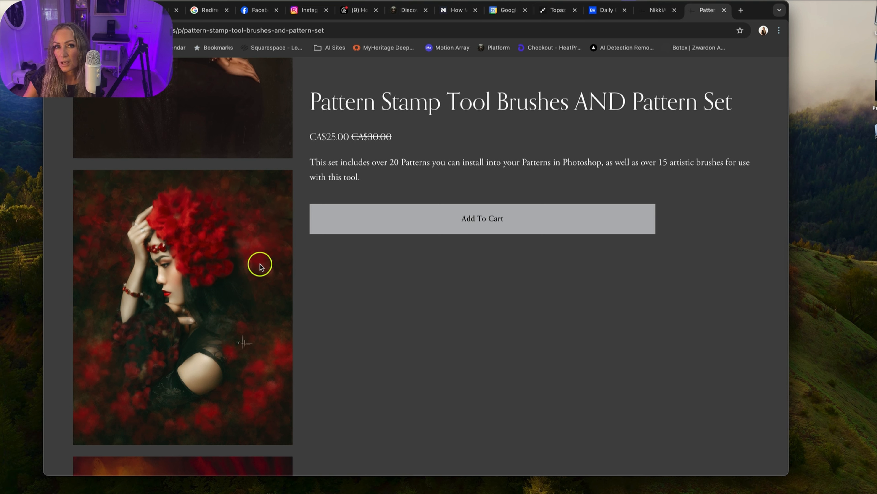
{"action": "scroll", "coordinate": [256, 267], "scroll_direction": "down", "scroll_amount": 7}
{"action": "scroll", "coordinate": [259, 267], "scroll_direction": "down", "scroll_amount": 2}
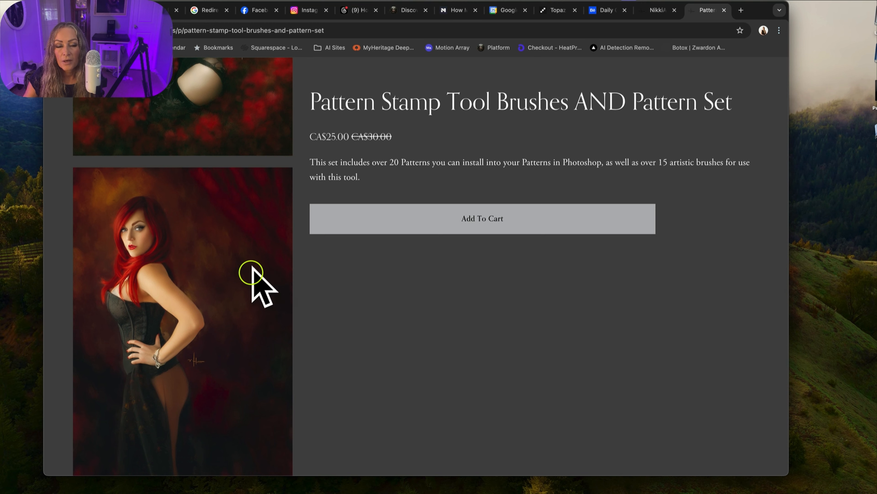
{"action": "scroll", "coordinate": [250, 265], "scroll_direction": "down", "scroll_amount": 2}
{"action": "scroll", "coordinate": [250, 266], "scroll_direction": "down", "scroll_amount": 5}
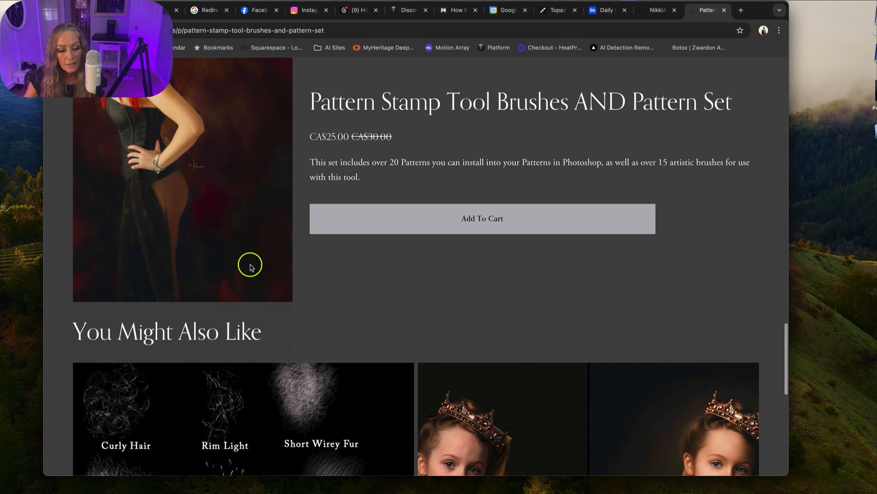
{"action": "scroll", "coordinate": [250, 266], "scroll_direction": "up", "scroll_amount": 20}
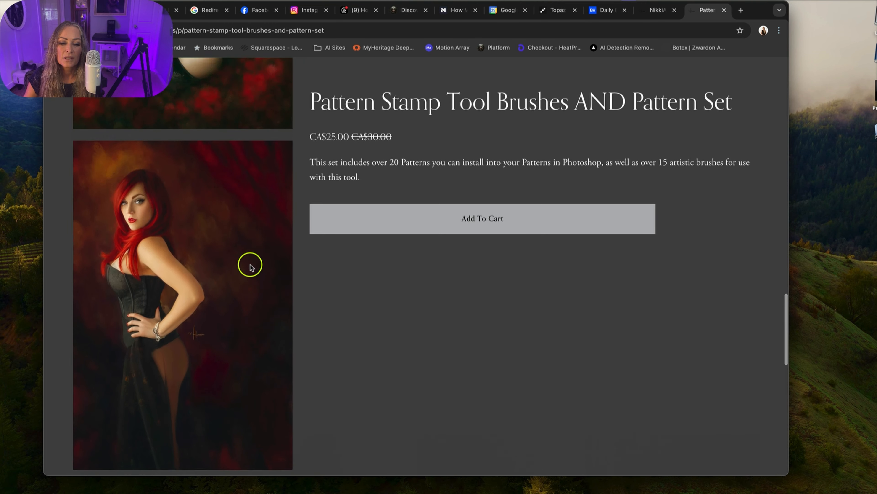
{"action": "scroll", "coordinate": [250, 267], "scroll_direction": "up", "scroll_amount": 10}
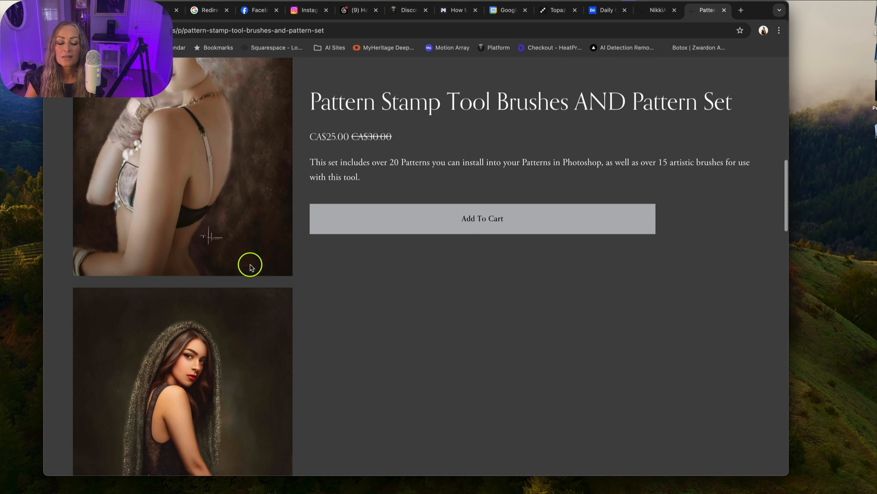